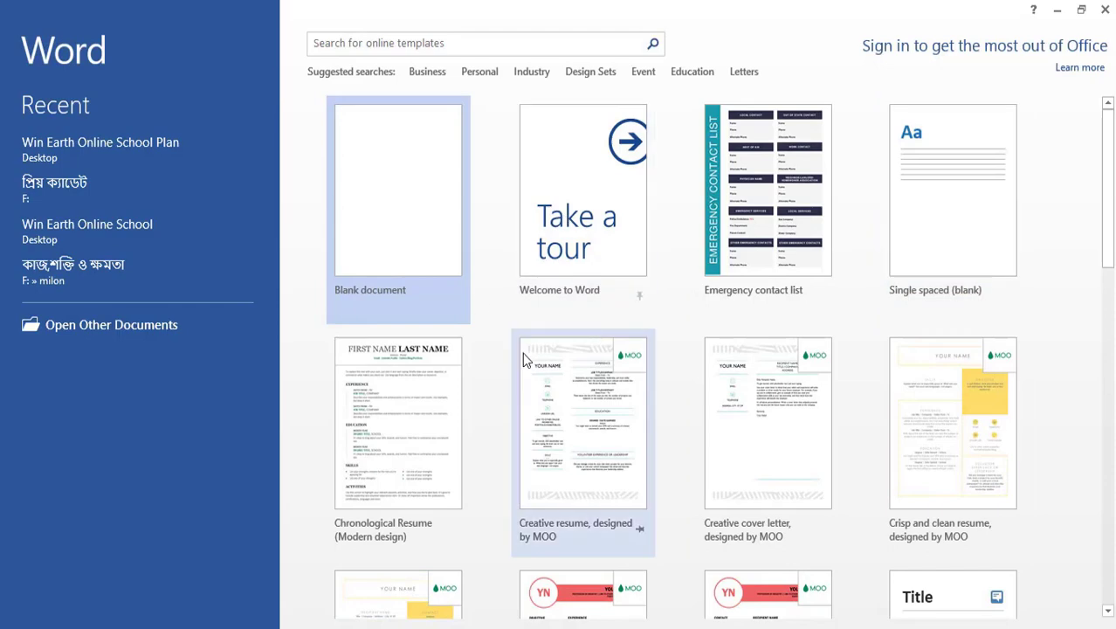
Step: Create a blank document and enter "Win Earth Online School" as the first line
{"action": "left_click", "coordinate": [390, 197]}
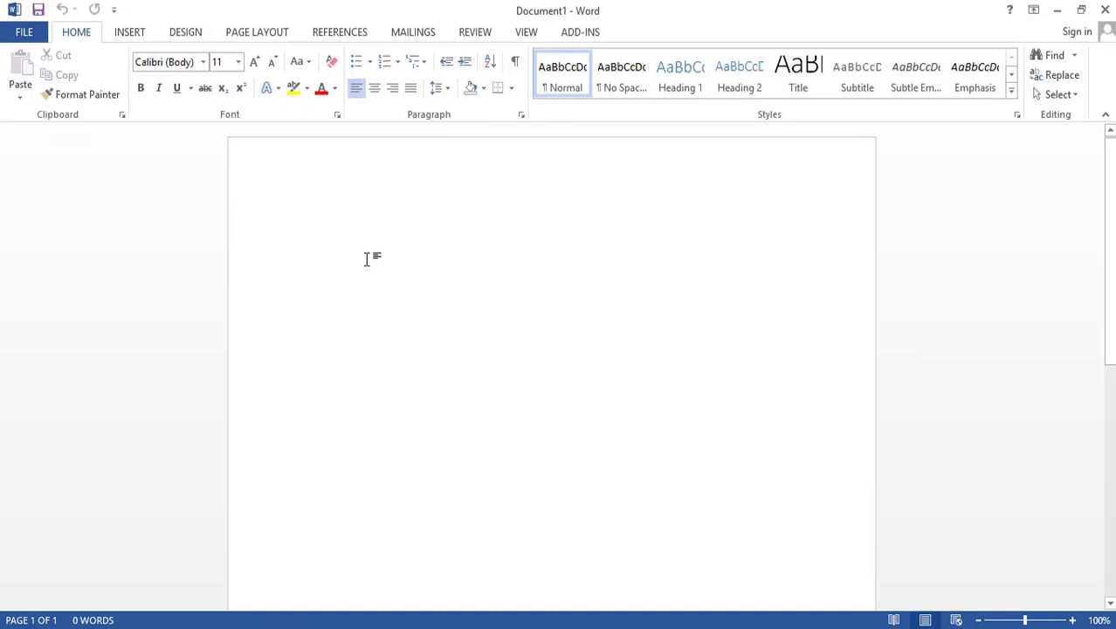
{"action": "type", "text": "Win Ear"}
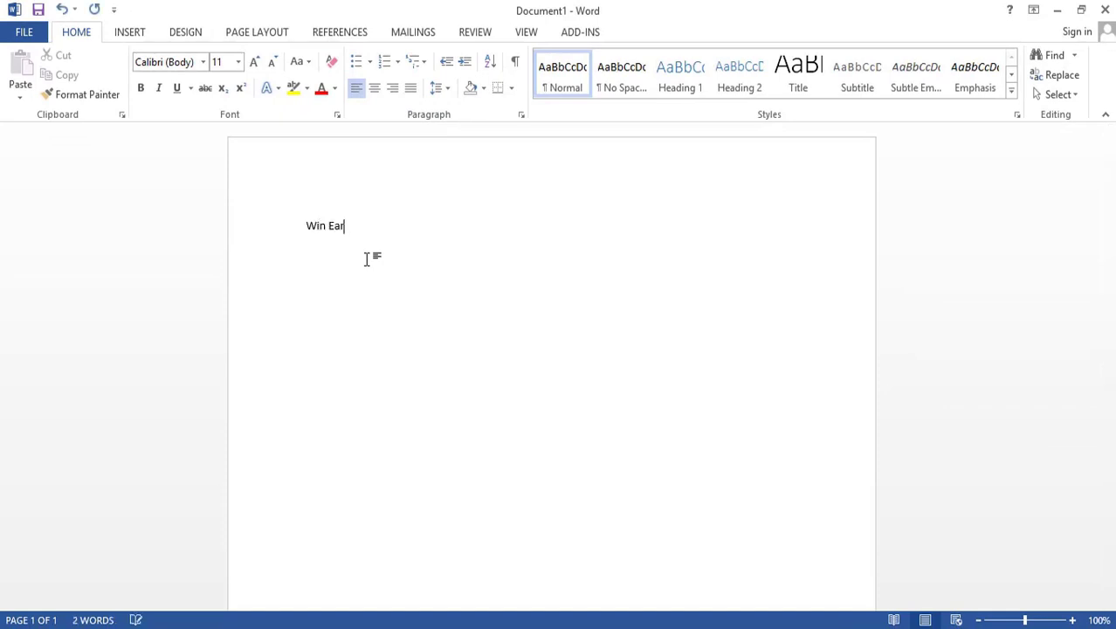
{"action": "type", "text": "th Online C"}
{"action": "type", "text": "SC"}
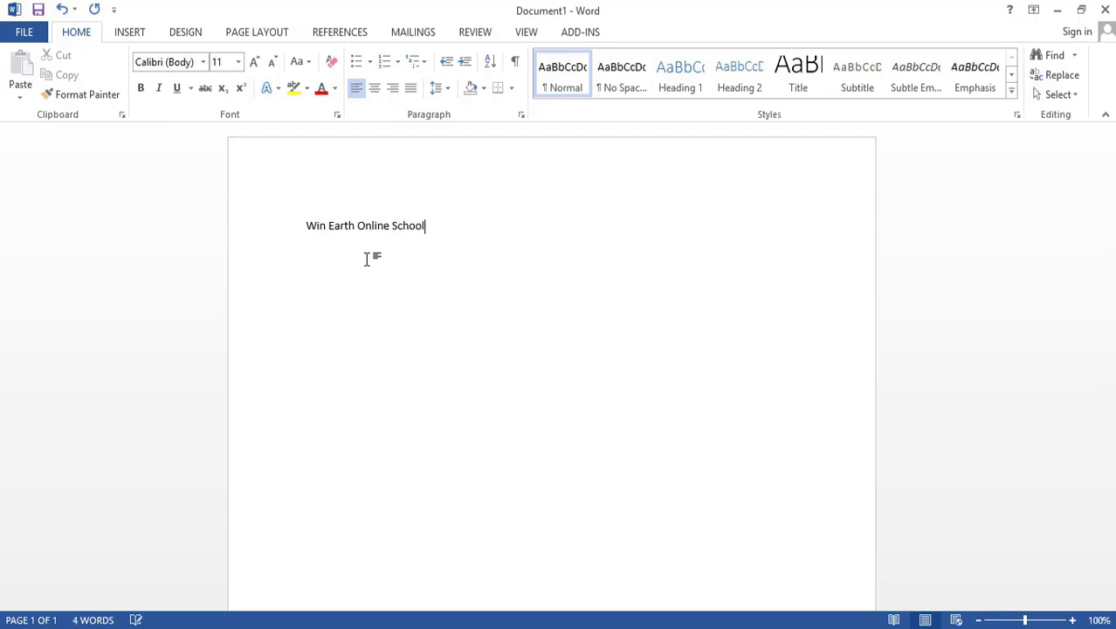
{"action": "type", "text": "W"}
Step: Add a second line reading "Engineering School in Bangladesh"
{"action": "key", "text": "BackSpace"}
{"action": "type", "text": "E"}
{"action": "type", "text": "ngineer"}
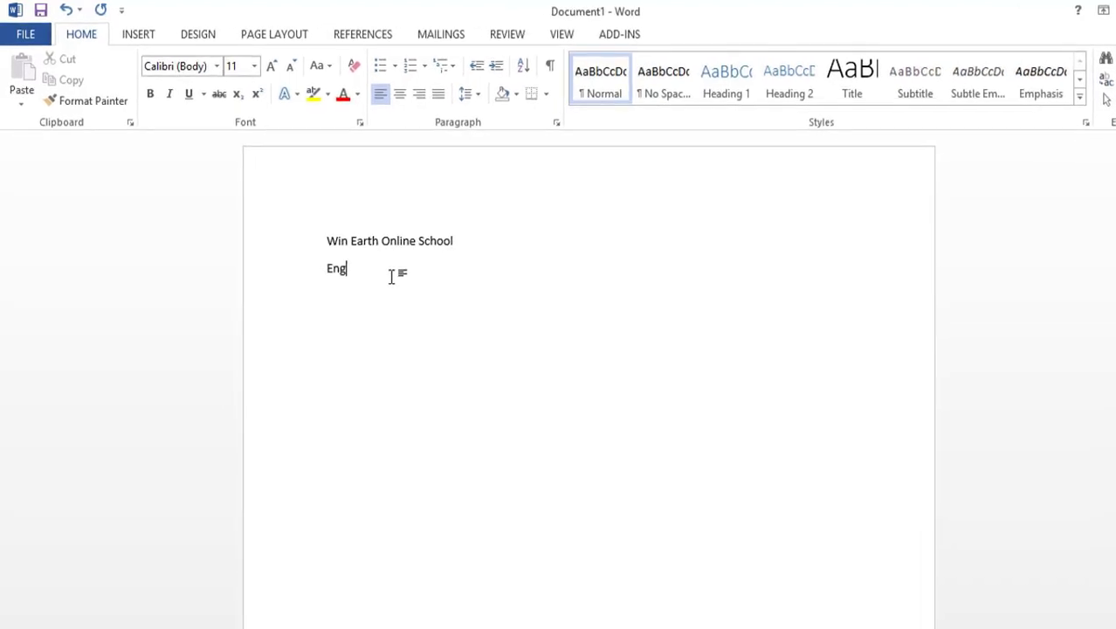
{"action": "type", "text": "ing School"}
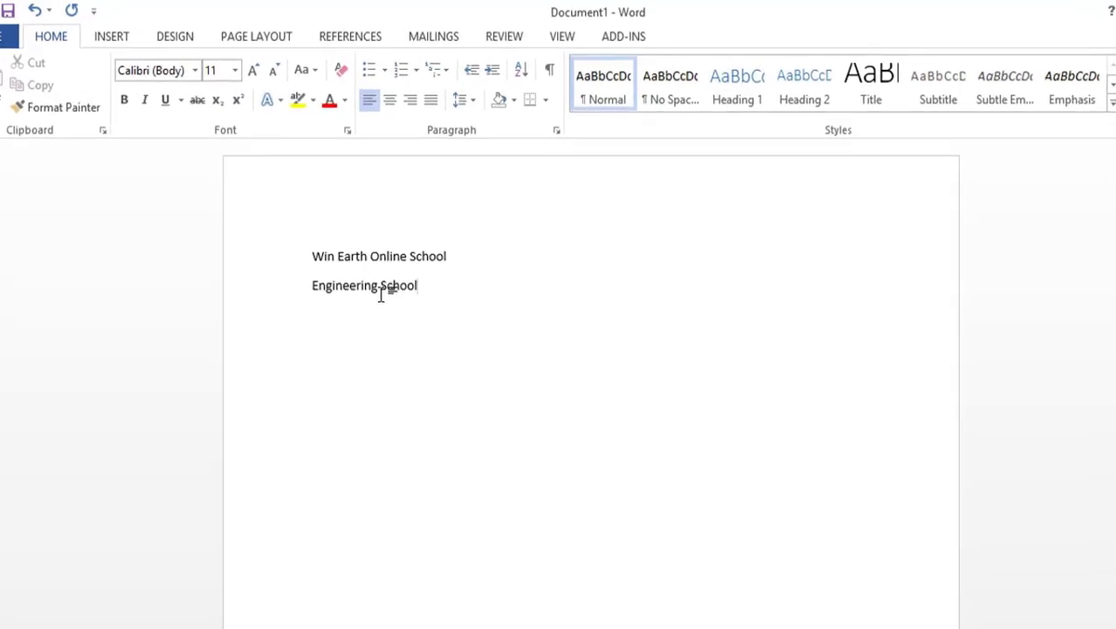
{"action": "type", "text": " in Banglades"}
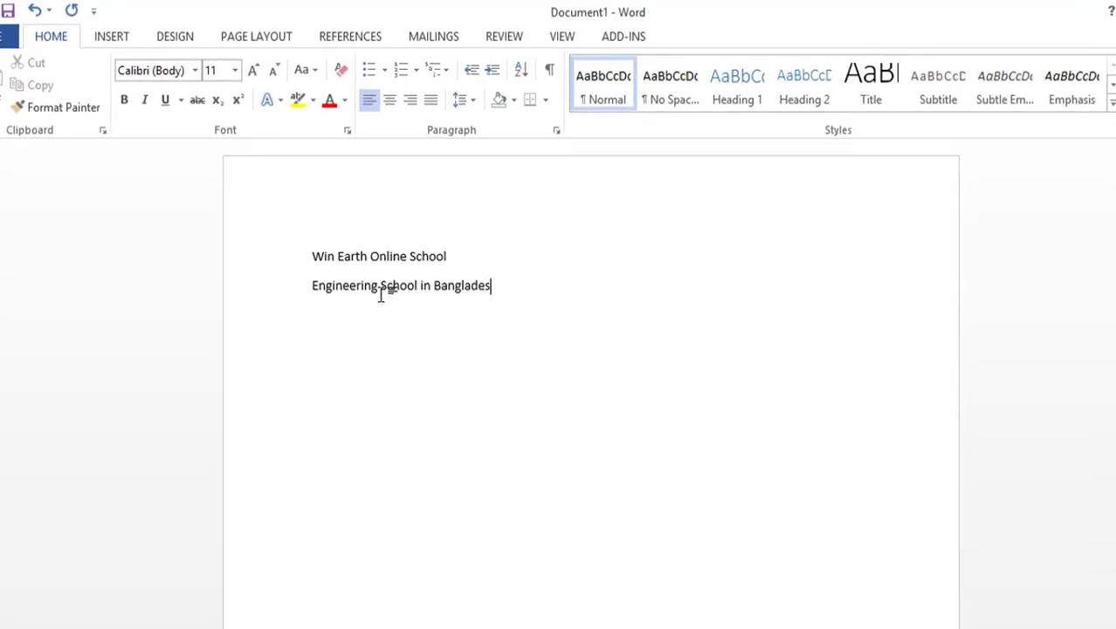
{"action": "type", "text": "h"}
Step: Set the line "Win Earth Online School" in Times New Roman at font size 16
{"action": "left_click", "coordinate": [464, 258]}
{"action": "left_click_drag", "start_coordinate": [464, 258], "coordinate": [342, 257]}
{"action": "left_click", "coordinate": [332, 258]}
{"action": "left_click_drag", "start_coordinate": [461, 259], "coordinate": [317, 259]}
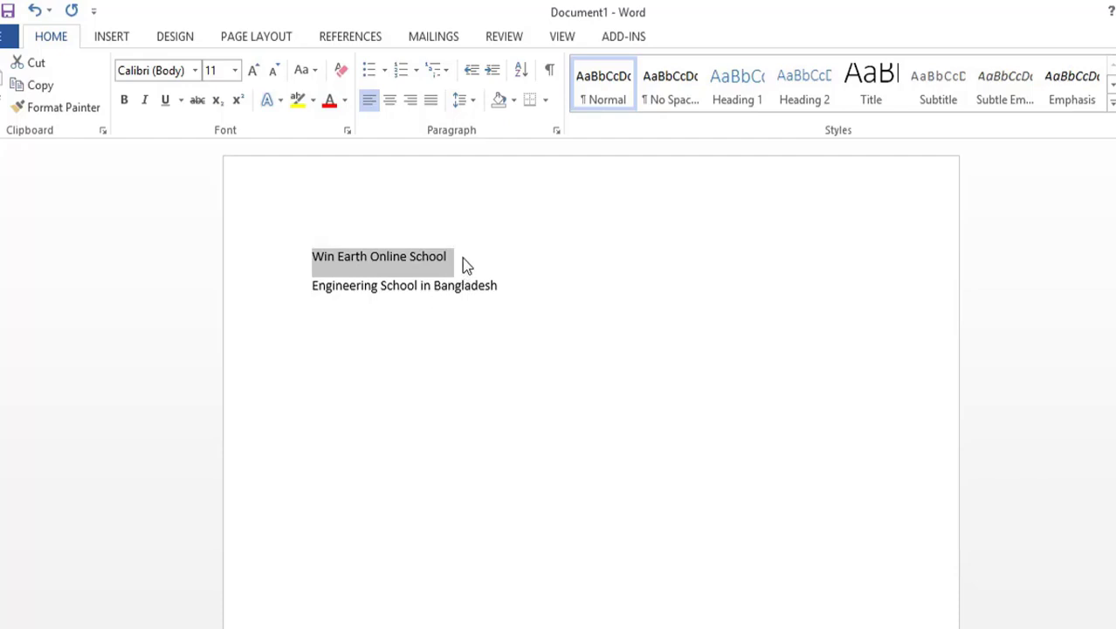
{"action": "left_click_drag", "start_coordinate": [462, 257], "coordinate": [325, 257]}
{"action": "left_click", "coordinate": [195, 71]}
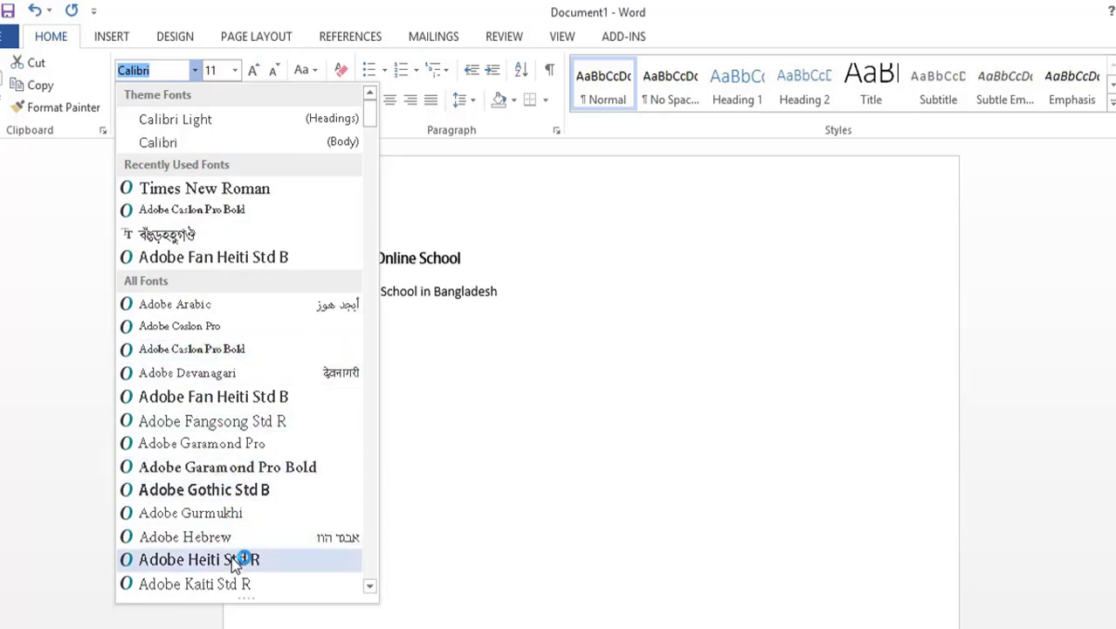
{"action": "left_click", "coordinate": [188, 188]}
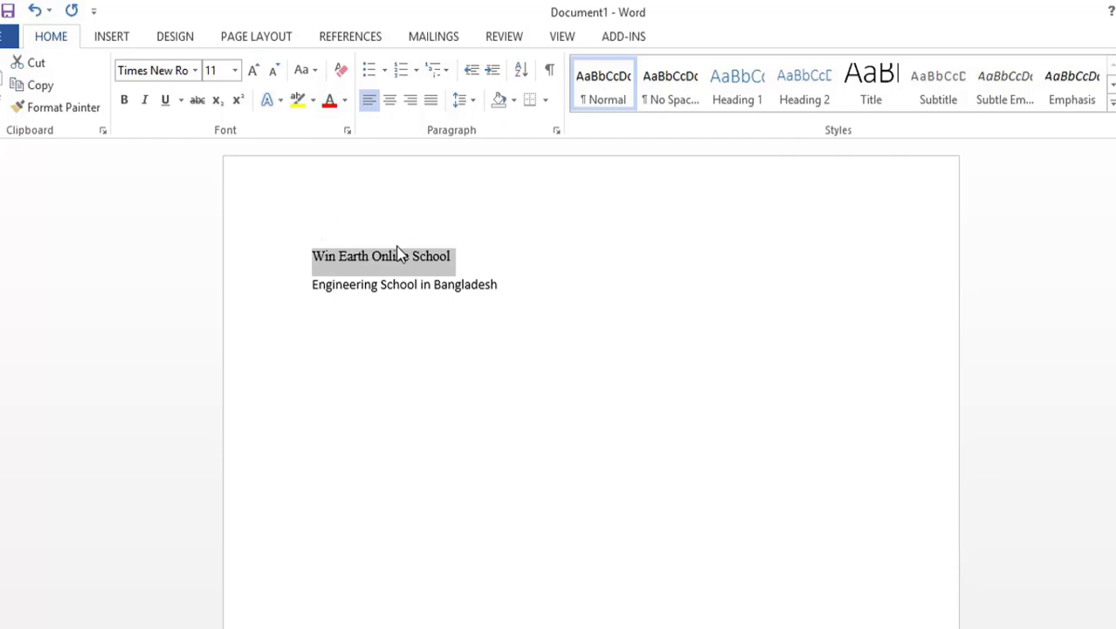
{"action": "left_click", "coordinate": [235, 71]}
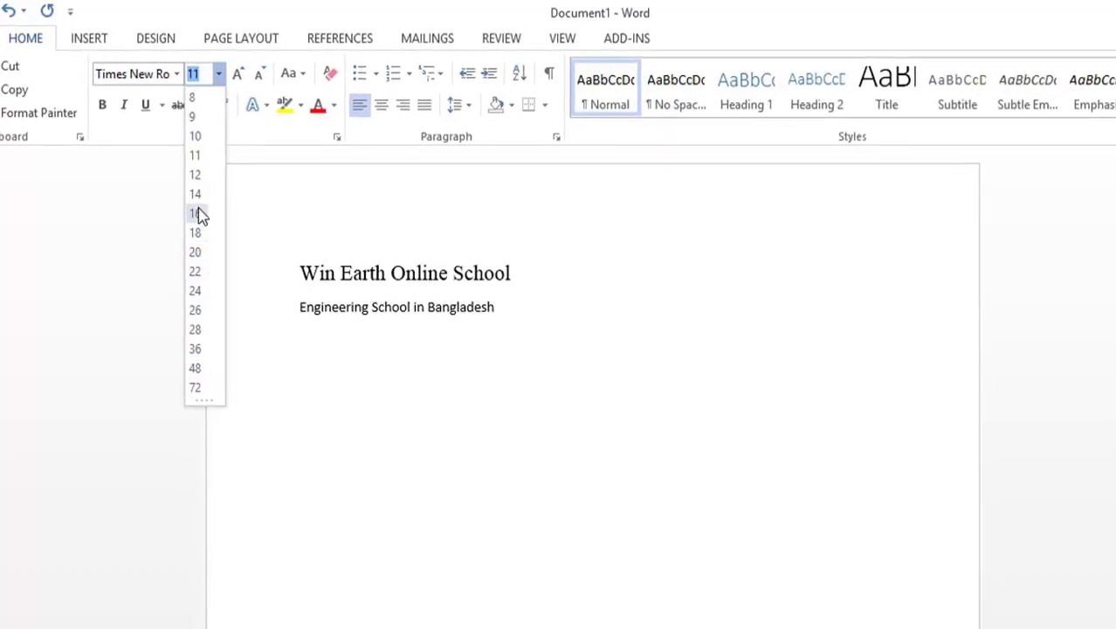
{"action": "left_click", "coordinate": [195, 214]}
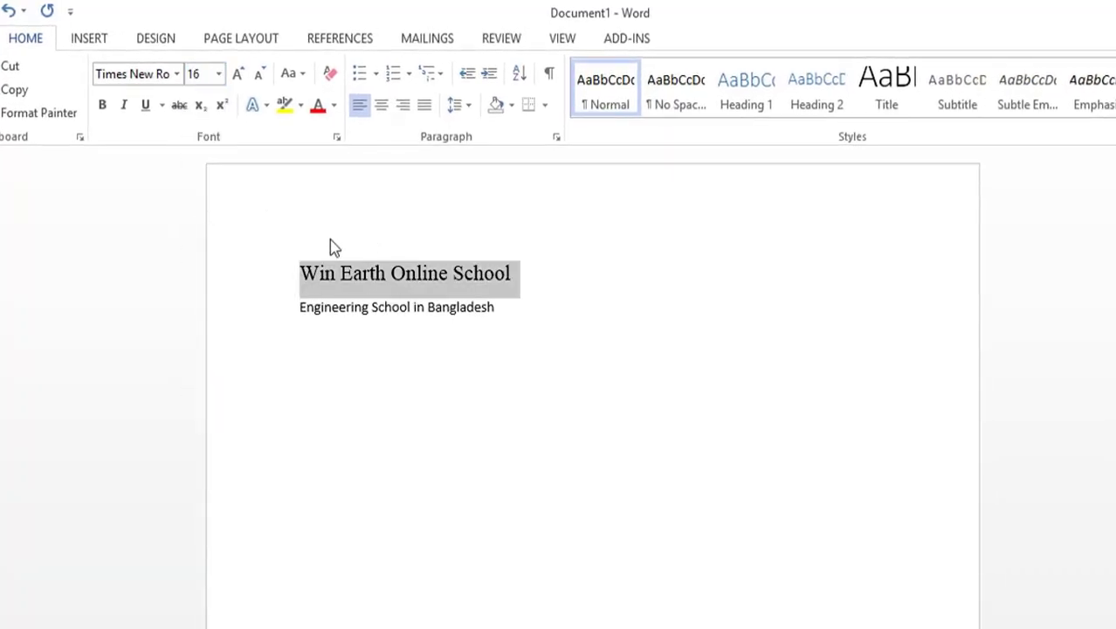
Step: Enlarge and shrink the first line's font stepwise up to size 24, ending back at size 16
{"action": "left_click", "coordinate": [239, 76]}
{"action": "left_click", "coordinate": [238, 76]}
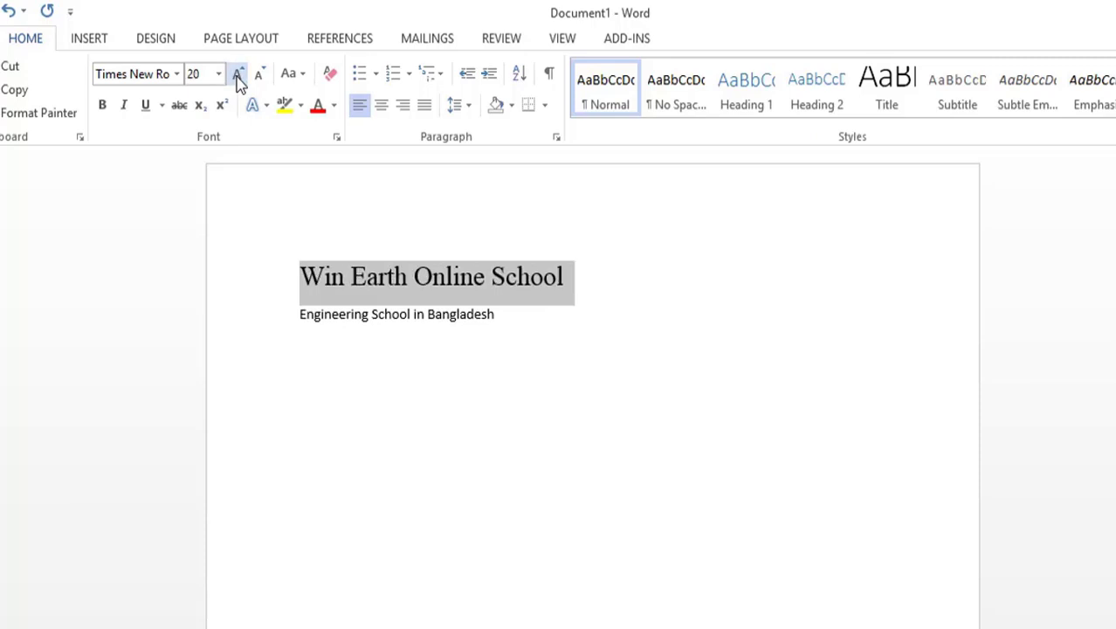
{"action": "left_click", "coordinate": [238, 76]}
{"action": "left_click", "coordinate": [238, 75]}
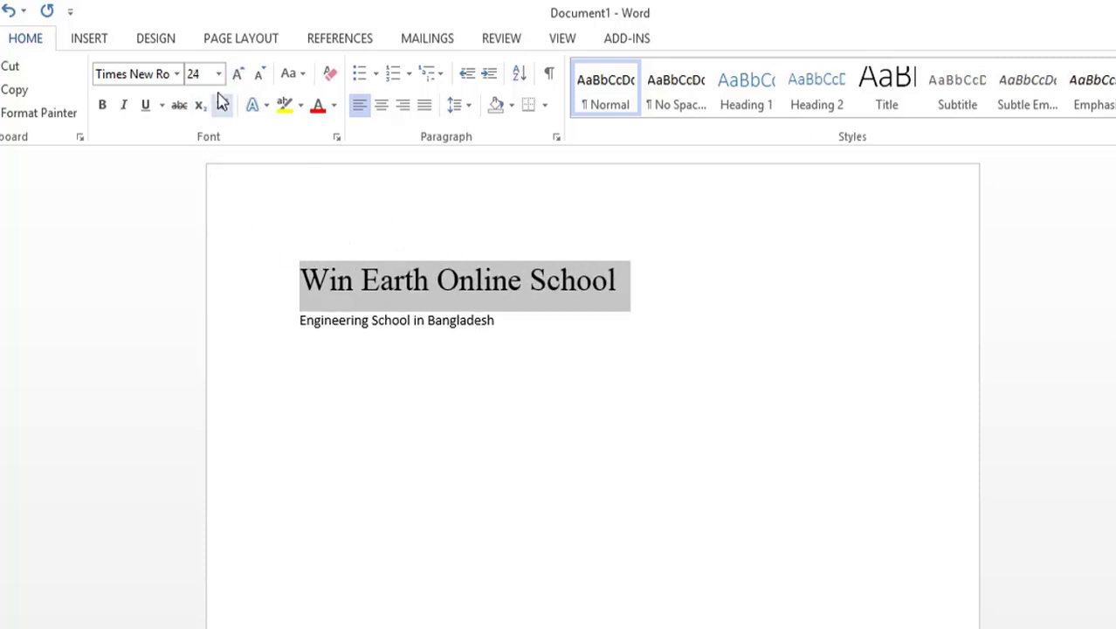
{"action": "left_click", "coordinate": [261, 75]}
{"action": "left_click", "coordinate": [261, 75]}
{"action": "left_click", "coordinate": [261, 75]}
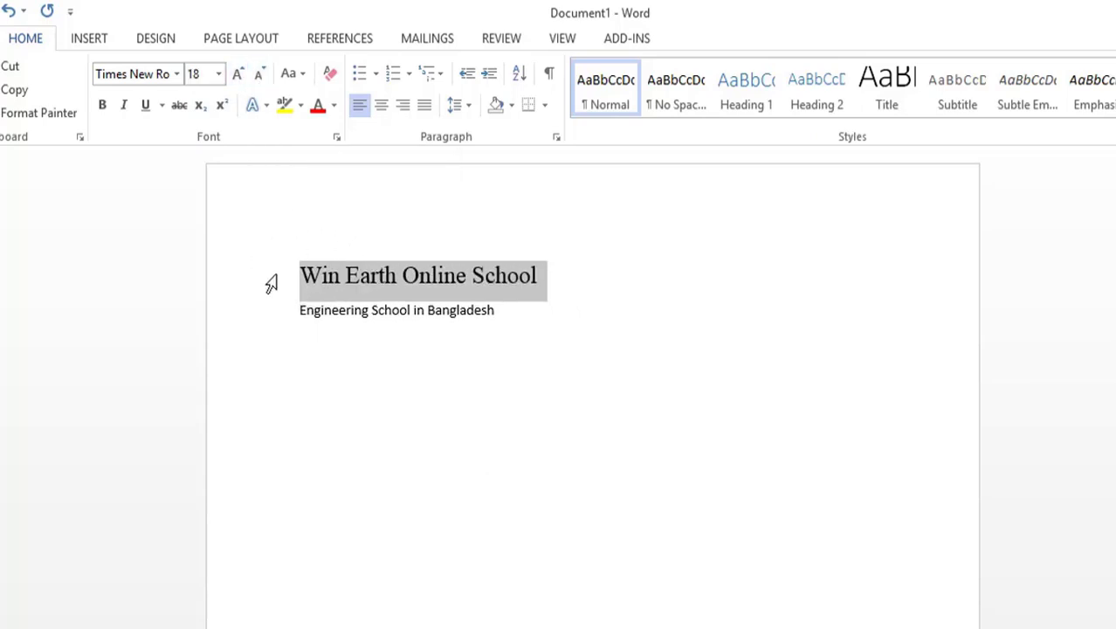
{"action": "left_click", "coordinate": [237, 75]}
{"action": "left_click", "coordinate": [237, 75]}
{"action": "left_click", "coordinate": [236, 76]}
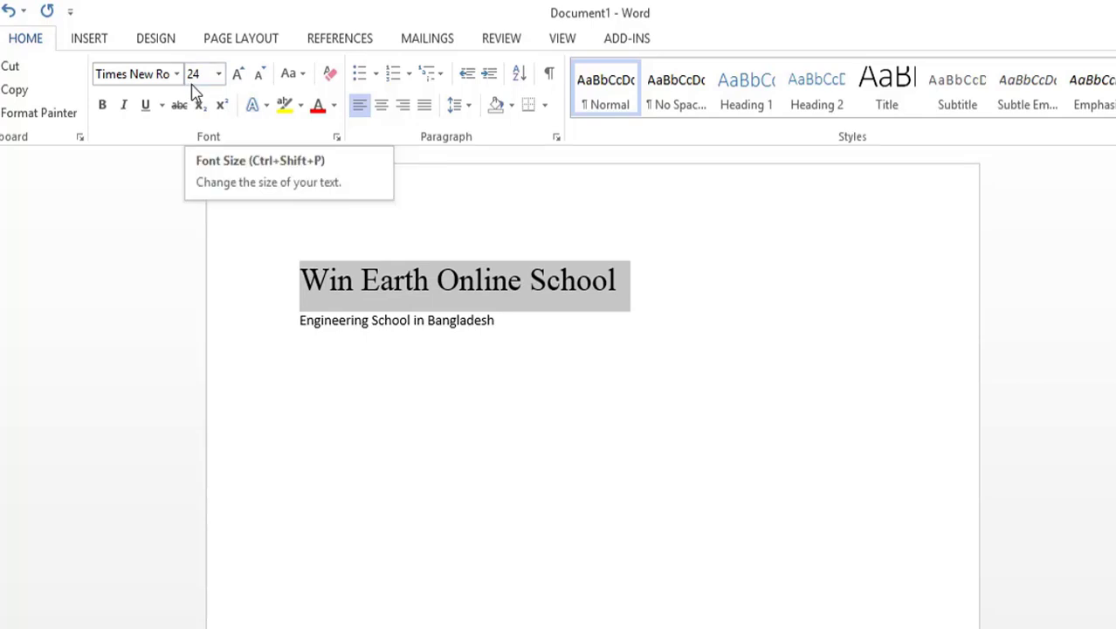
{"action": "left_click", "coordinate": [259, 79]}
{"action": "left_click", "coordinate": [259, 79]}
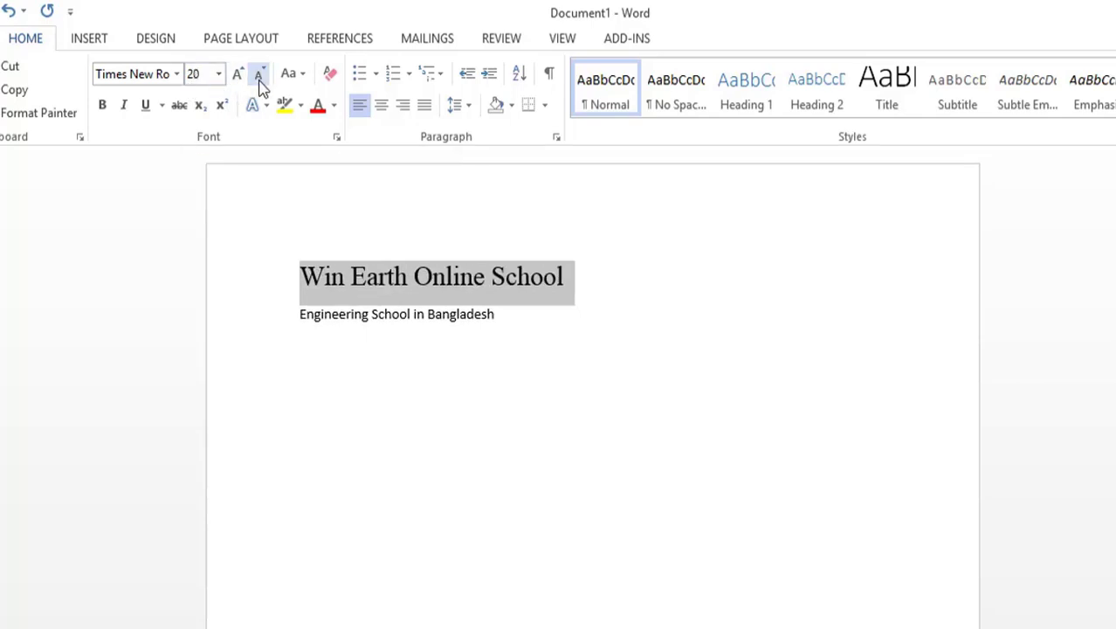
{"action": "left_click", "coordinate": [259, 79]}
{"action": "left_click", "coordinate": [259, 79]}
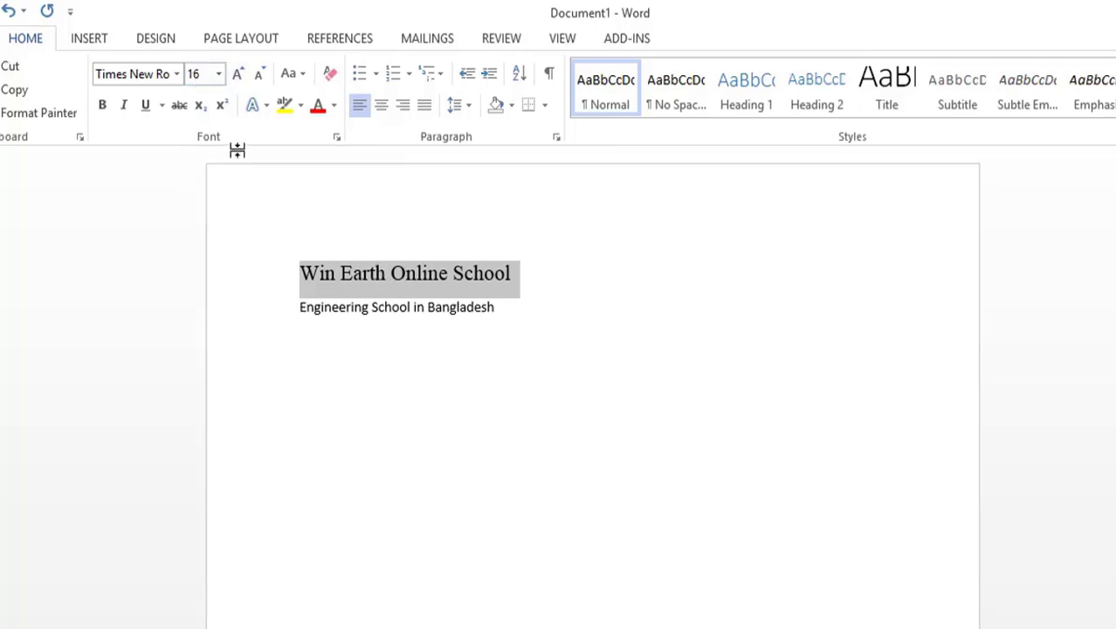
Step: Change the first line to sentence case, followed by lowercase
{"action": "left_click", "coordinate": [303, 81]}
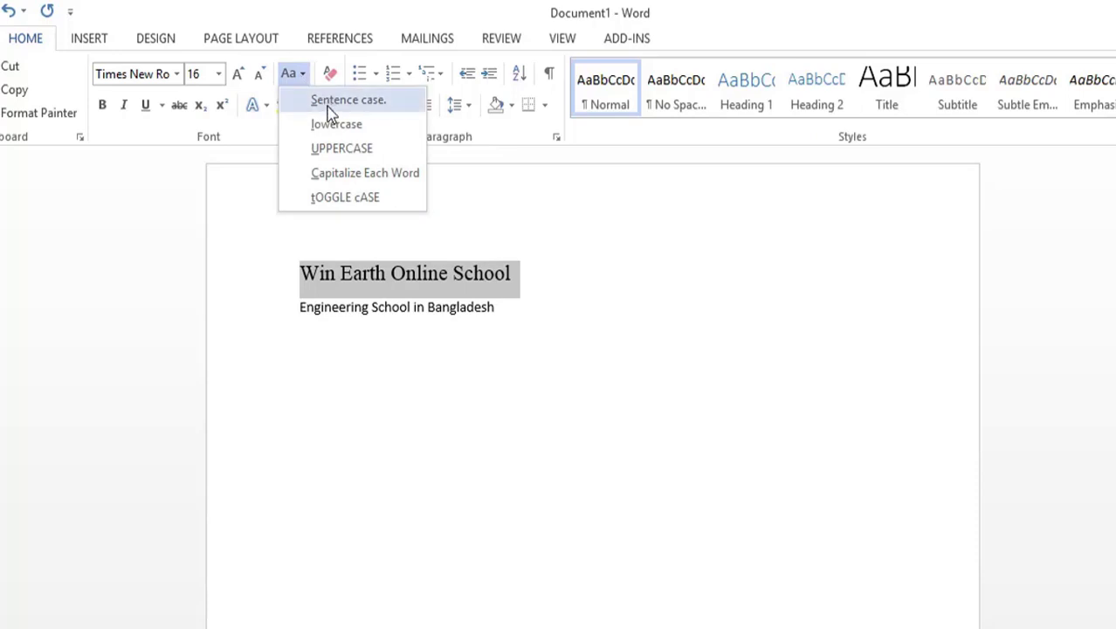
{"action": "left_click", "coordinate": [330, 102]}
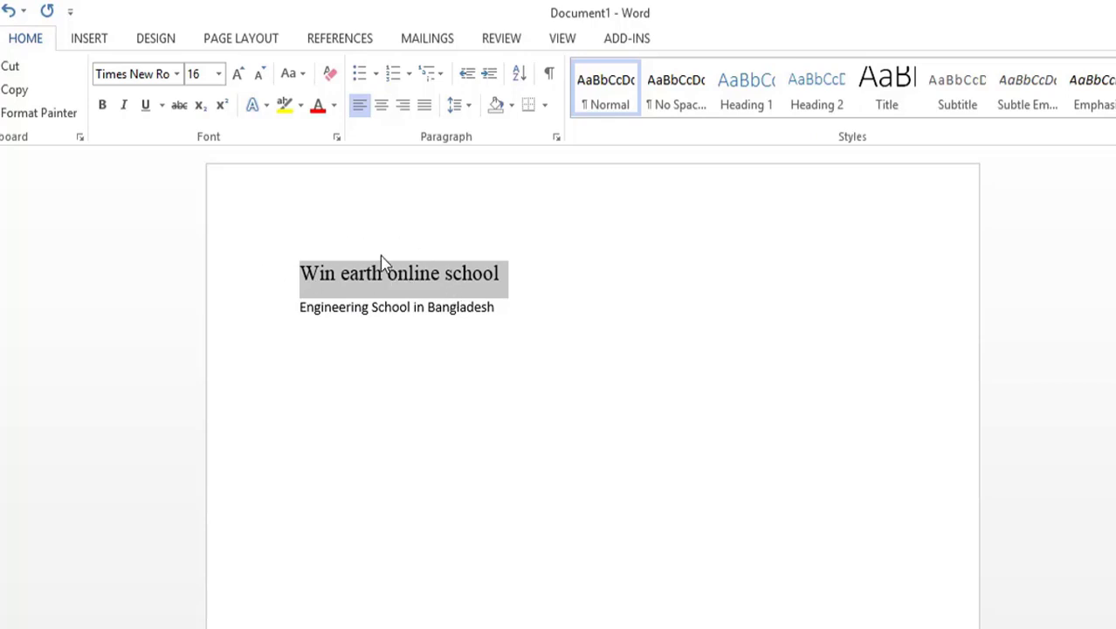
{"action": "left_click", "coordinate": [294, 74]}
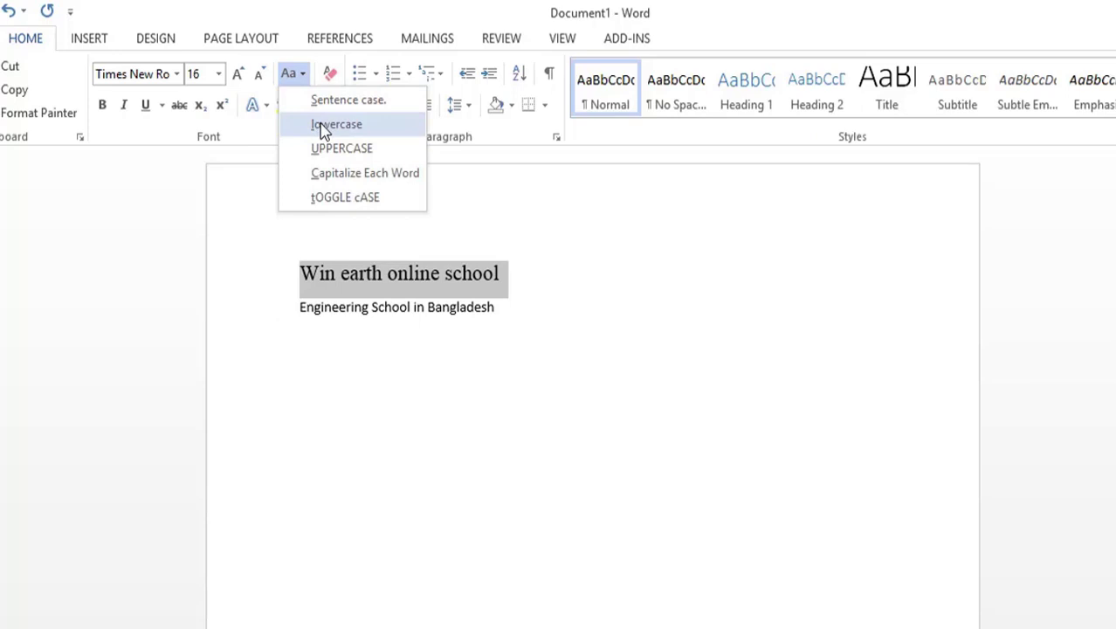
{"action": "left_click", "coordinate": [324, 128]}
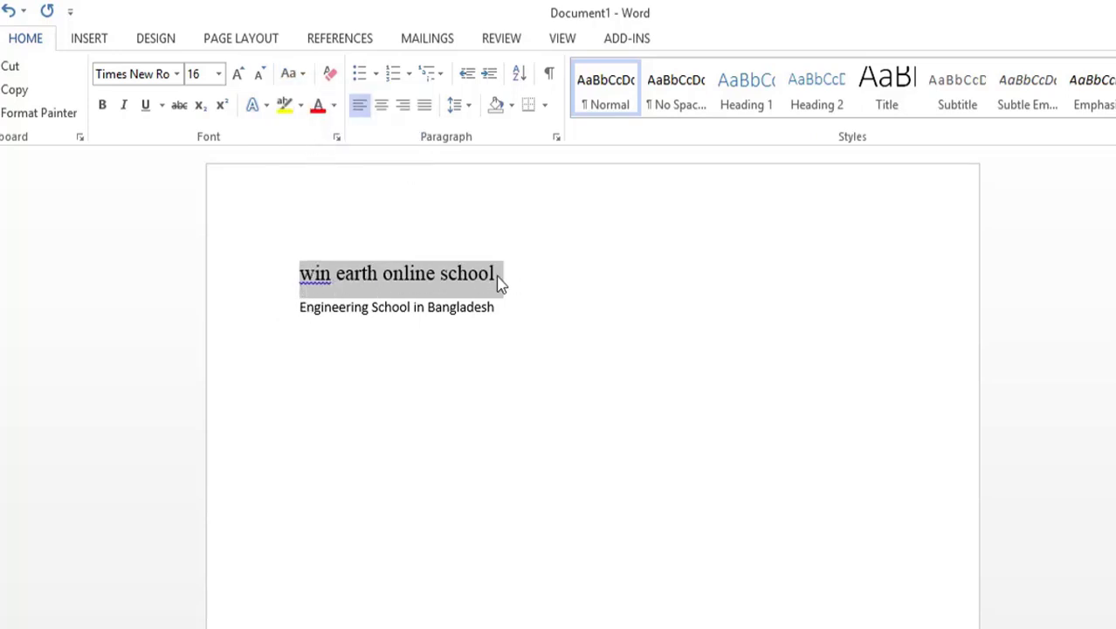
Step: Change the first line to uppercase, followed by Capitalize Each Word
{"action": "left_click", "coordinate": [306, 75]}
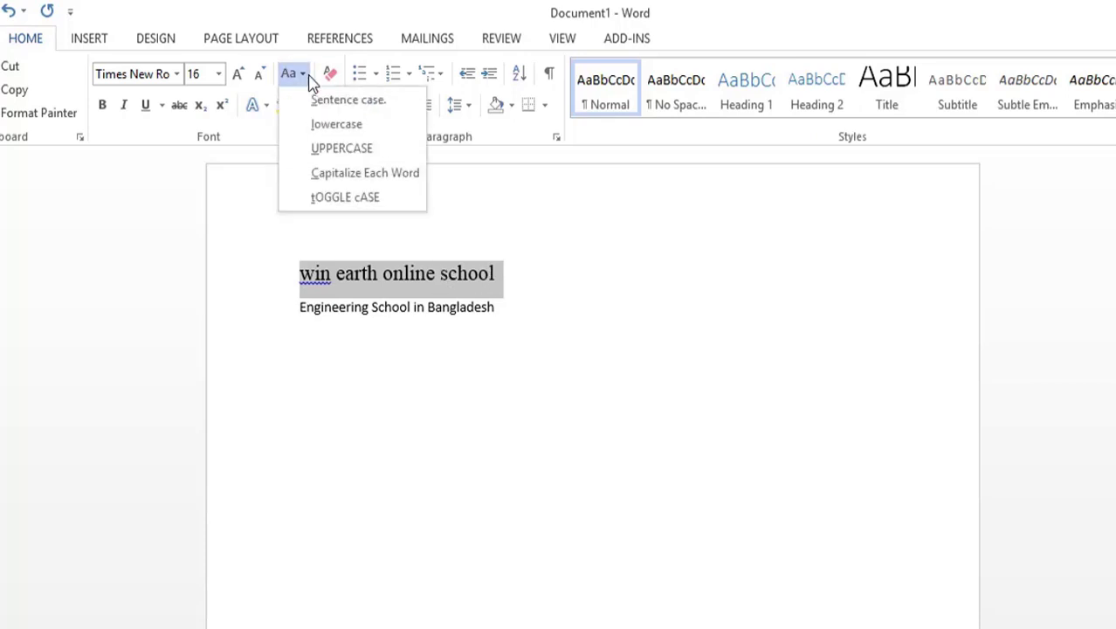
{"action": "left_click", "coordinate": [335, 150]}
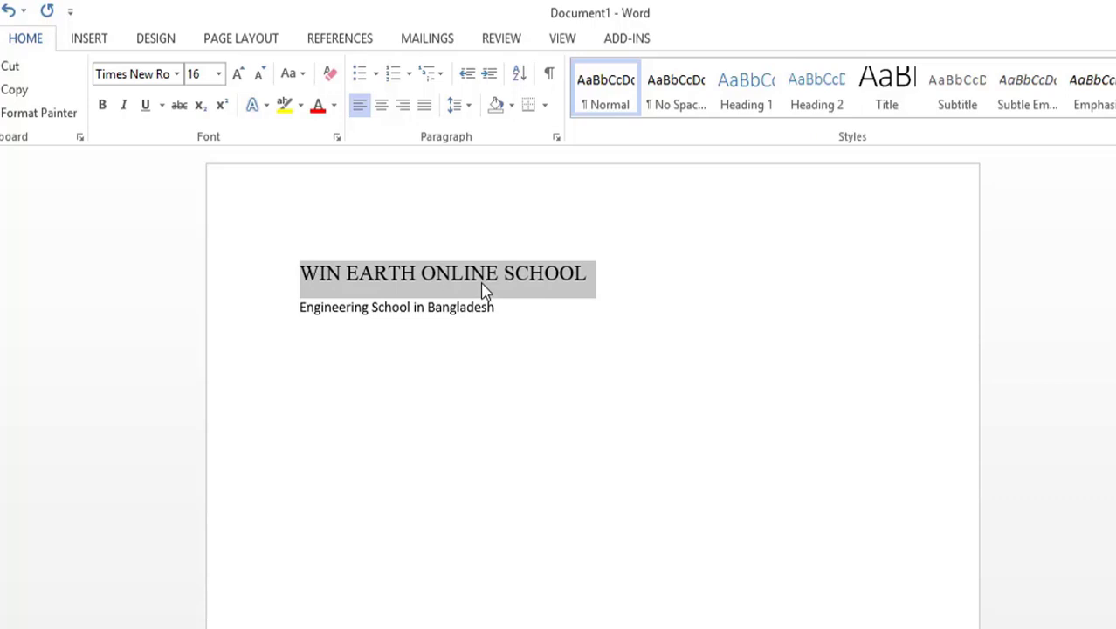
{"action": "left_click", "coordinate": [302, 74]}
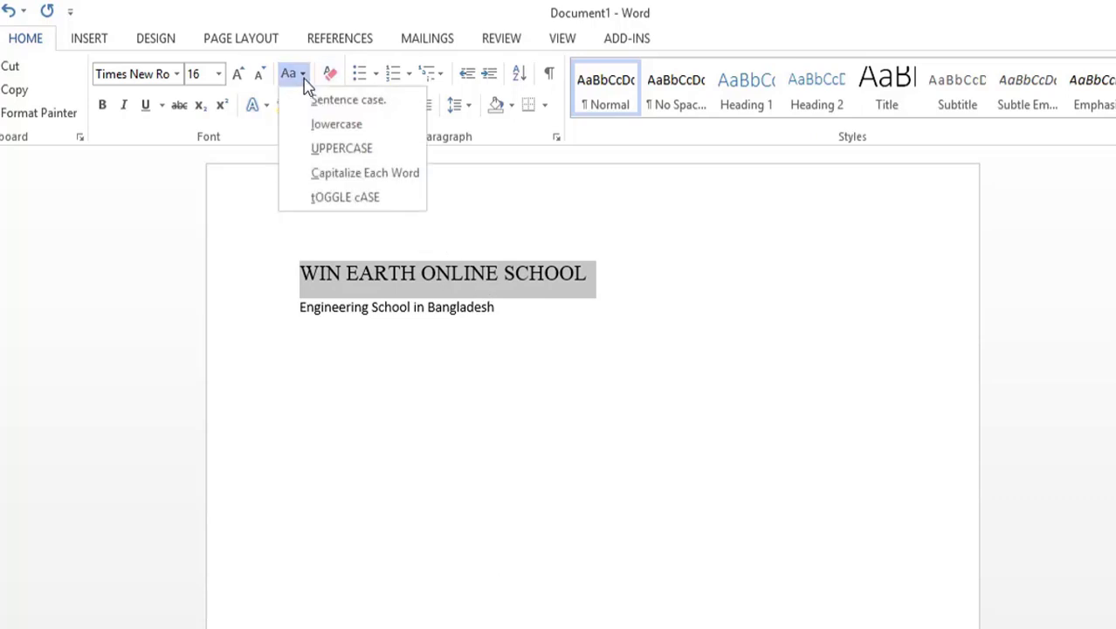
{"action": "left_click", "coordinate": [359, 179]}
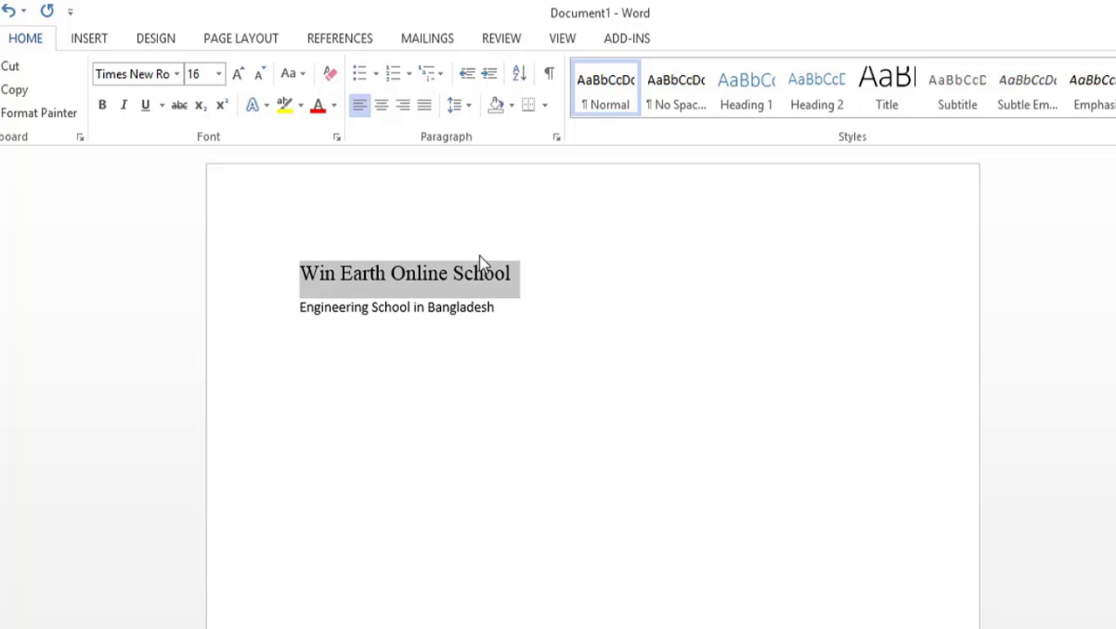
Step: Toggle the letter case of the first line and clear all of its formatting
{"action": "left_click", "coordinate": [303, 74]}
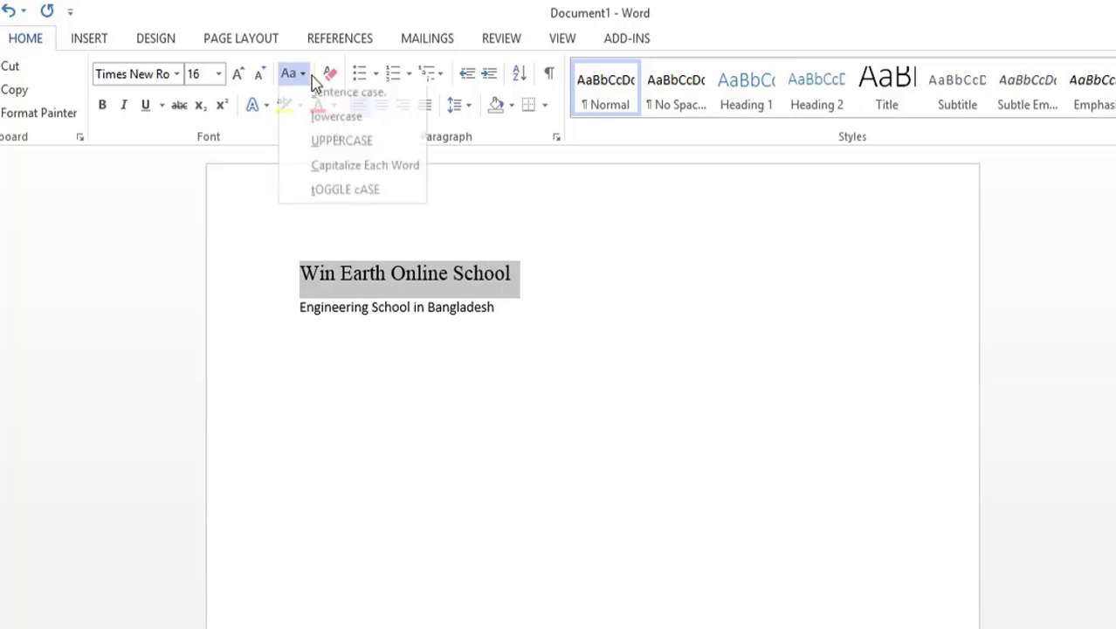
{"action": "left_click", "coordinate": [373, 199]}
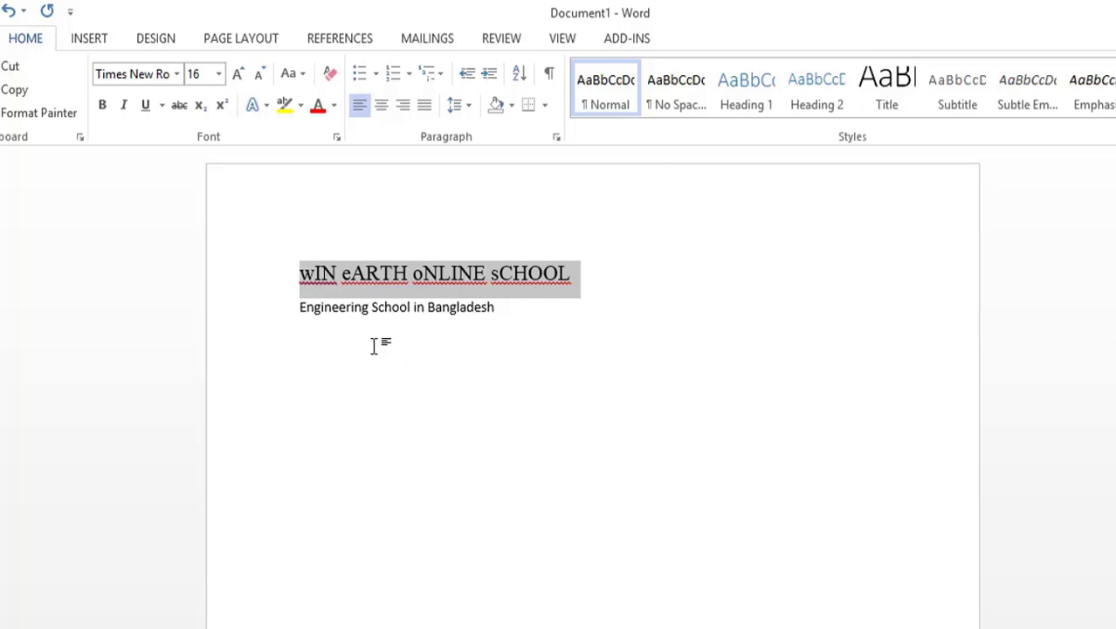
{"action": "left_click", "coordinate": [331, 77]}
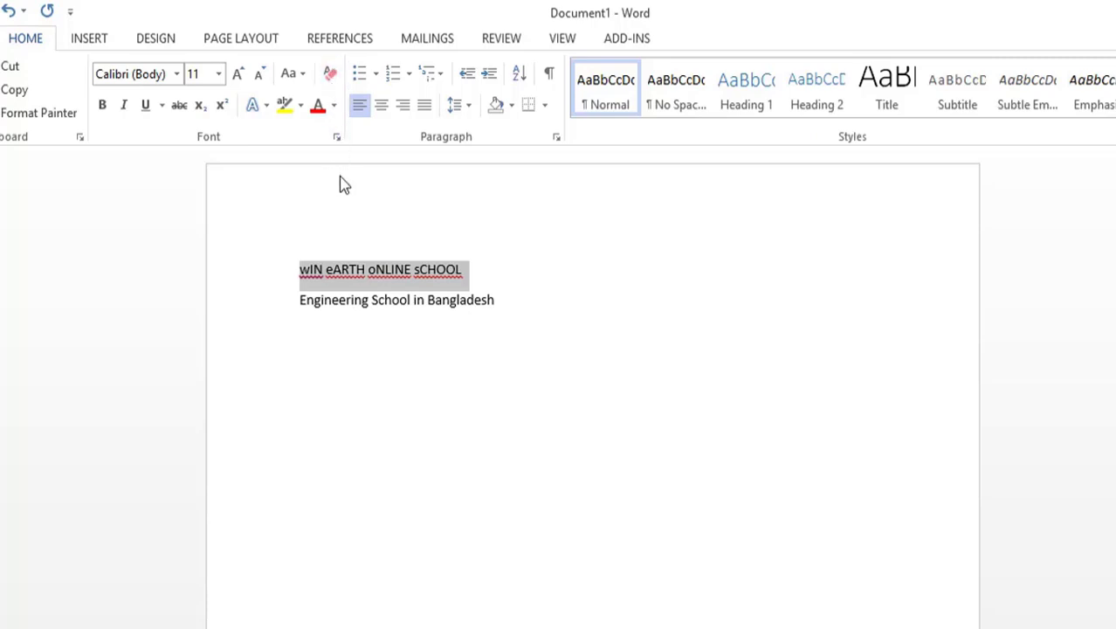
Step: Undo the clearing of the formatting and the case toggle on the first line
{"action": "key", "text": "ctrl+z"}
{"action": "key", "text": "ctrl+z"}
{"action": "key", "text": "ctrl+z"}
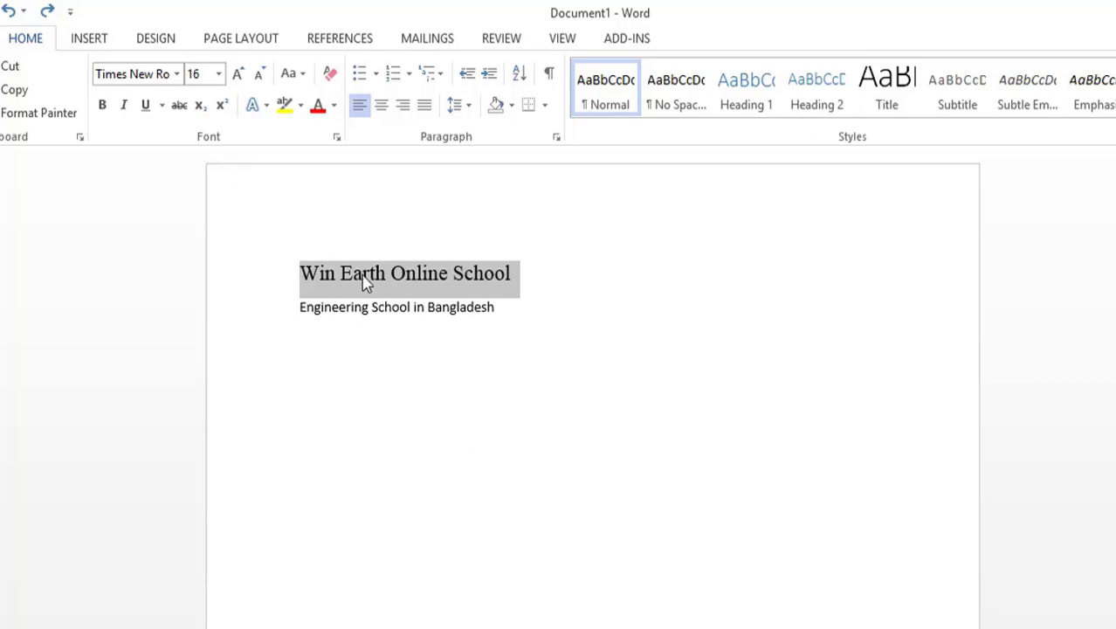
Step: Apply bold to the words "Win Earth" in the first line and remove the bold again
{"action": "left_click", "coordinate": [561, 296]}
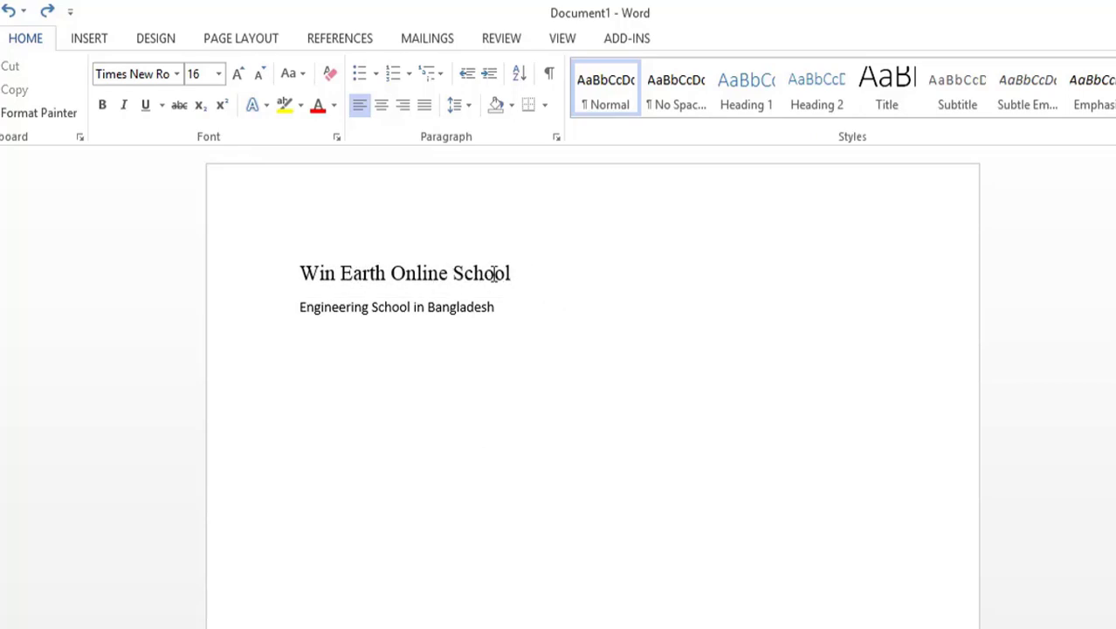
{"action": "left_click_drag", "start_coordinate": [496, 274], "coordinate": [391, 281]}
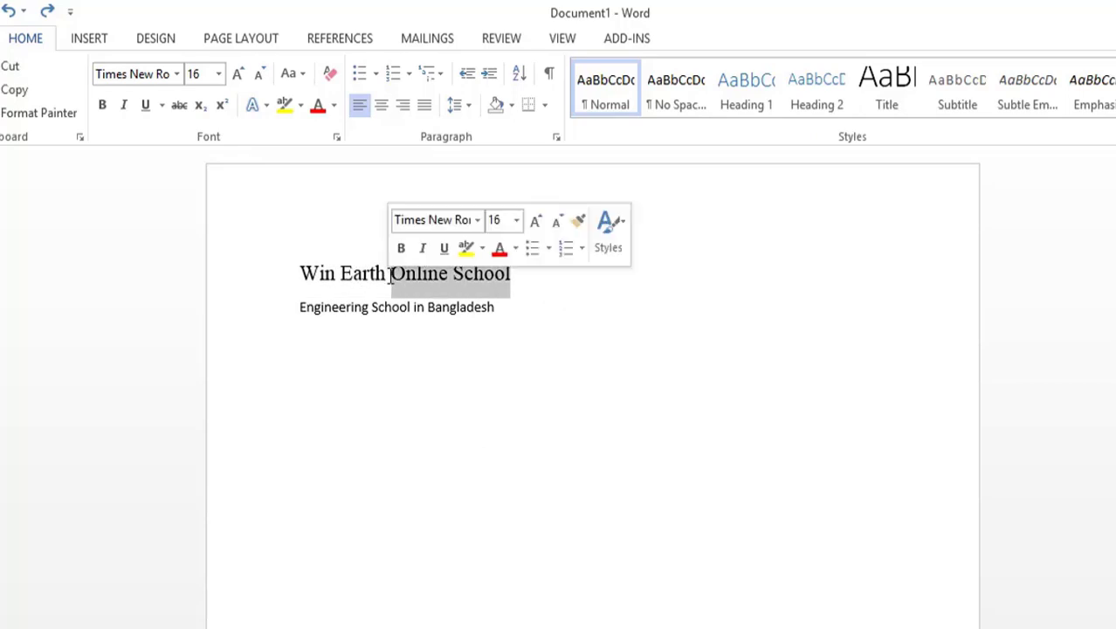
{"action": "left_click", "coordinate": [442, 306]}
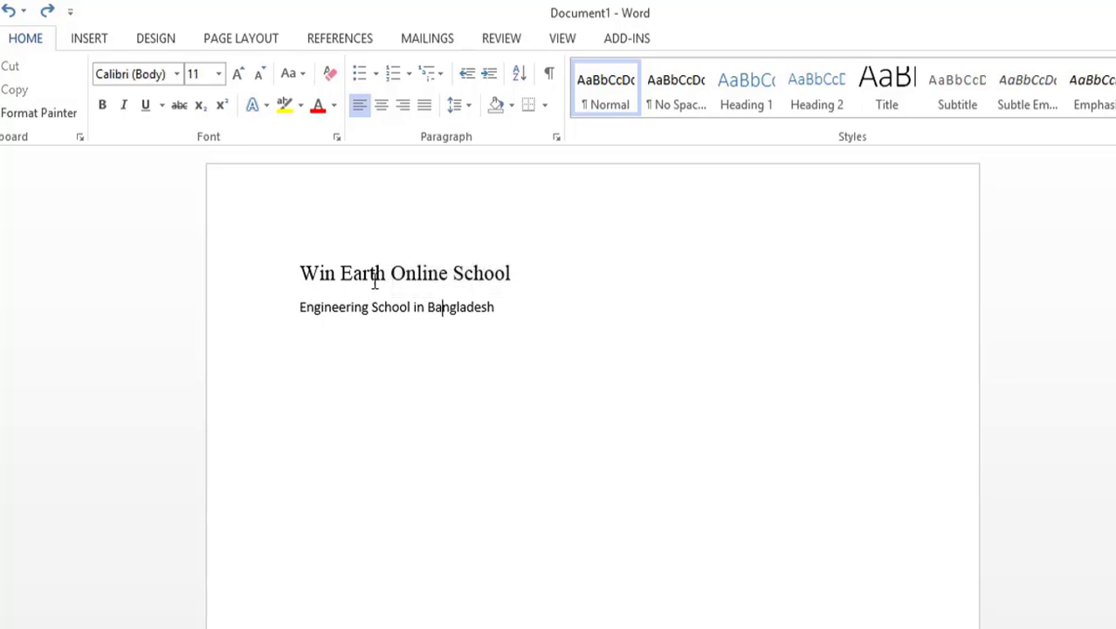
{"action": "left_click_drag", "start_coordinate": [389, 274], "coordinate": [314, 281]}
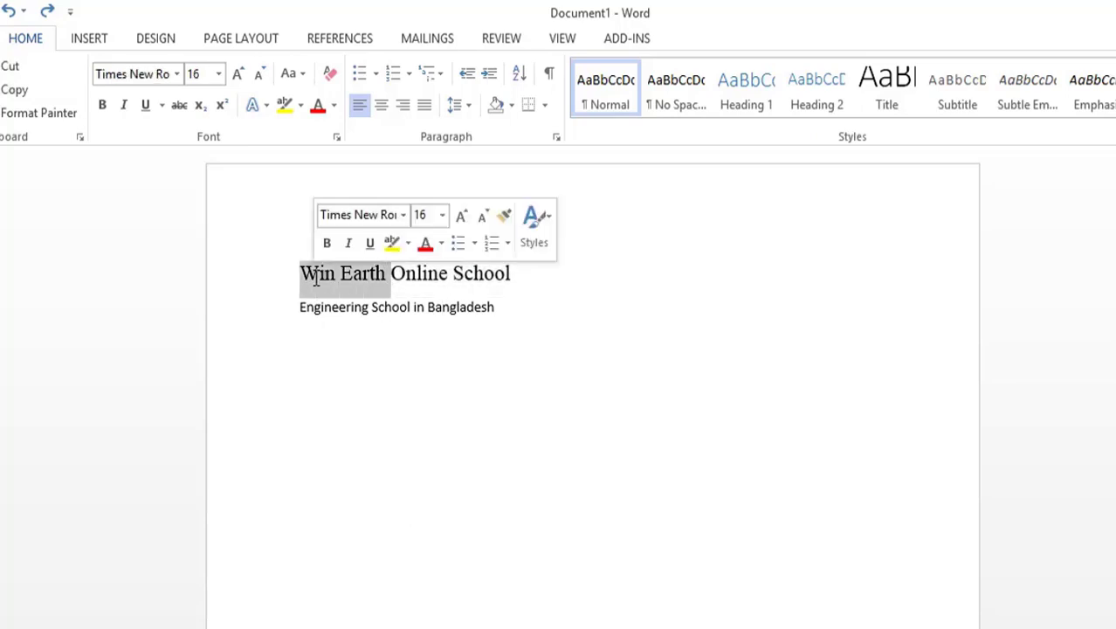
{"action": "left_click", "coordinate": [103, 108]}
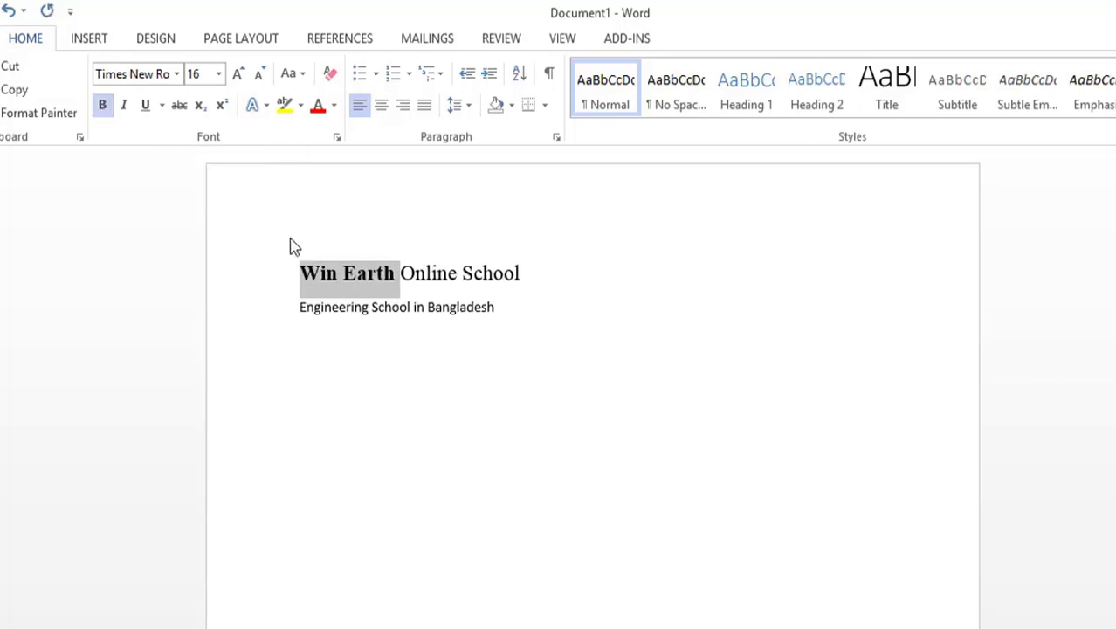
{"action": "left_click", "coordinate": [103, 106]}
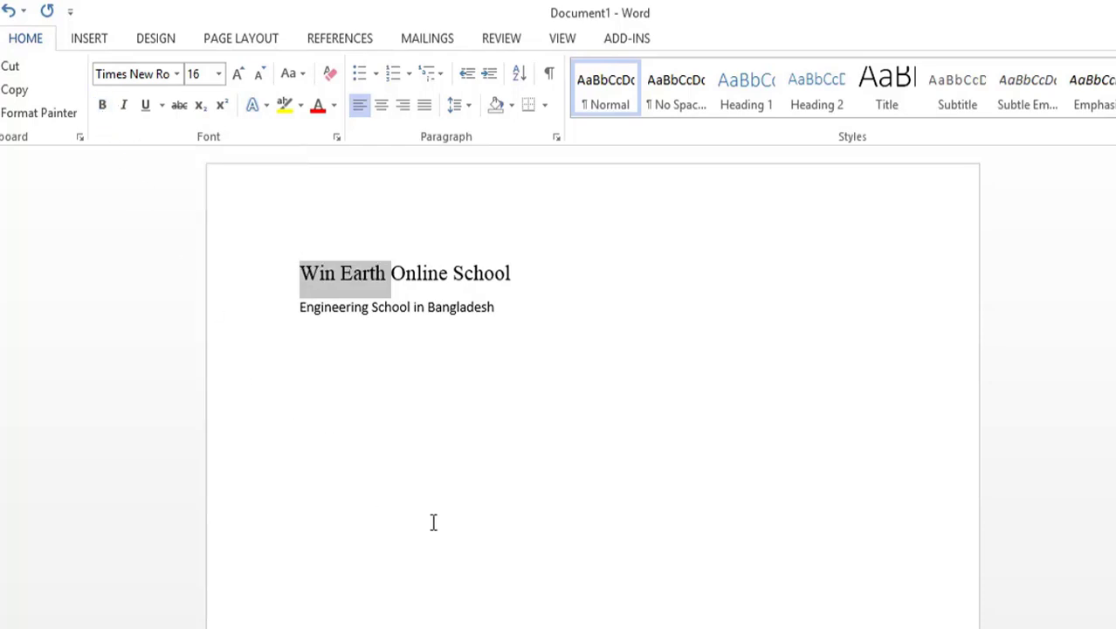
Step: Make the words "Win Earth" in the first line bold and italic
{"action": "left_click", "coordinate": [368, 419]}
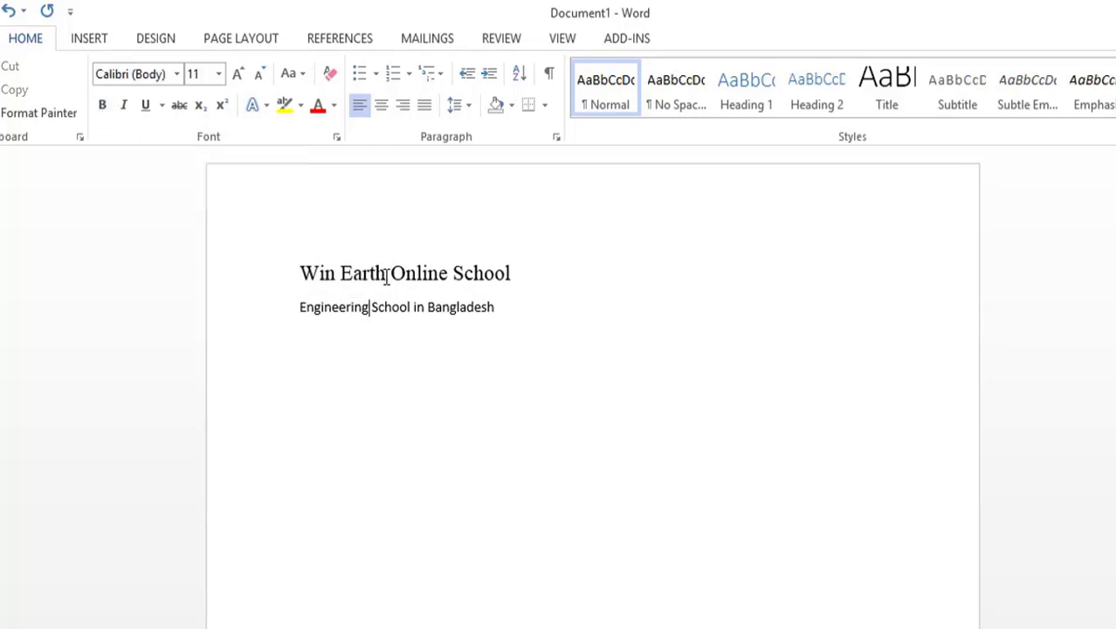
{"action": "left_click_drag", "start_coordinate": [390, 274], "coordinate": [300, 275]}
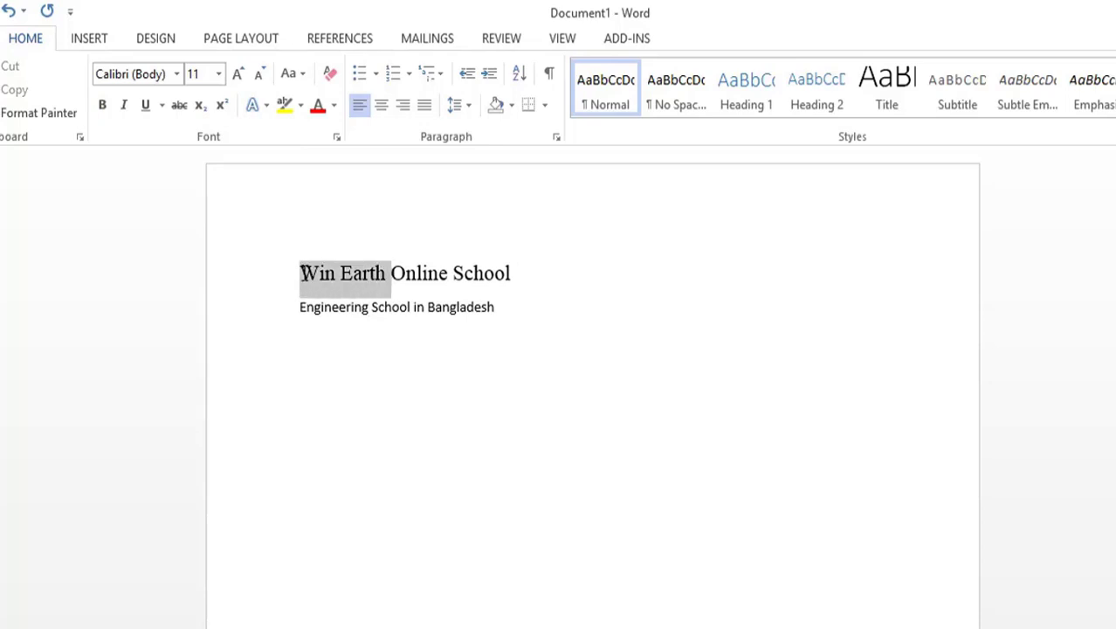
{"action": "left_click", "coordinate": [105, 105]}
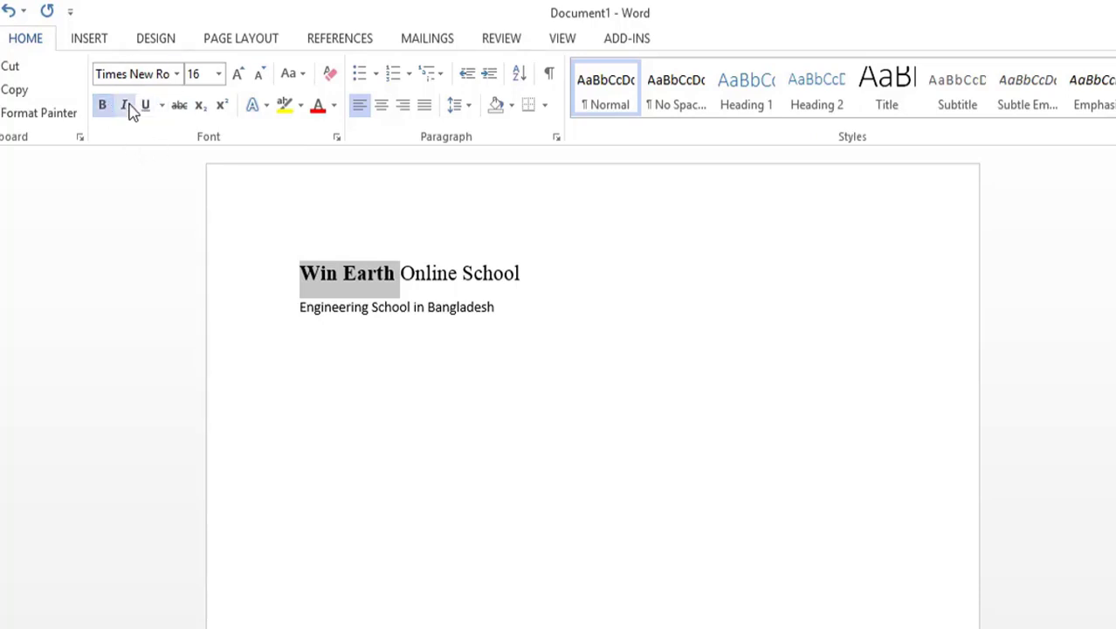
{"action": "left_click", "coordinate": [125, 106]}
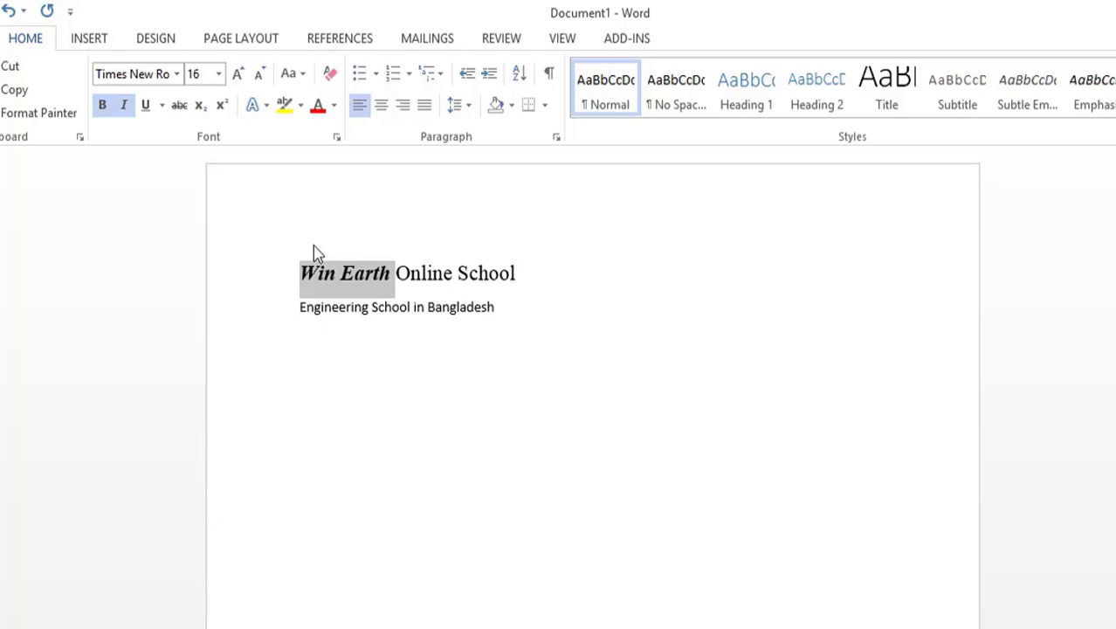
{"action": "left_click", "coordinate": [487, 275]}
Step: Underline the whole first line and change its underline to the wavy style
{"action": "left_click_drag", "start_coordinate": [553, 274], "coordinate": [315, 277]}
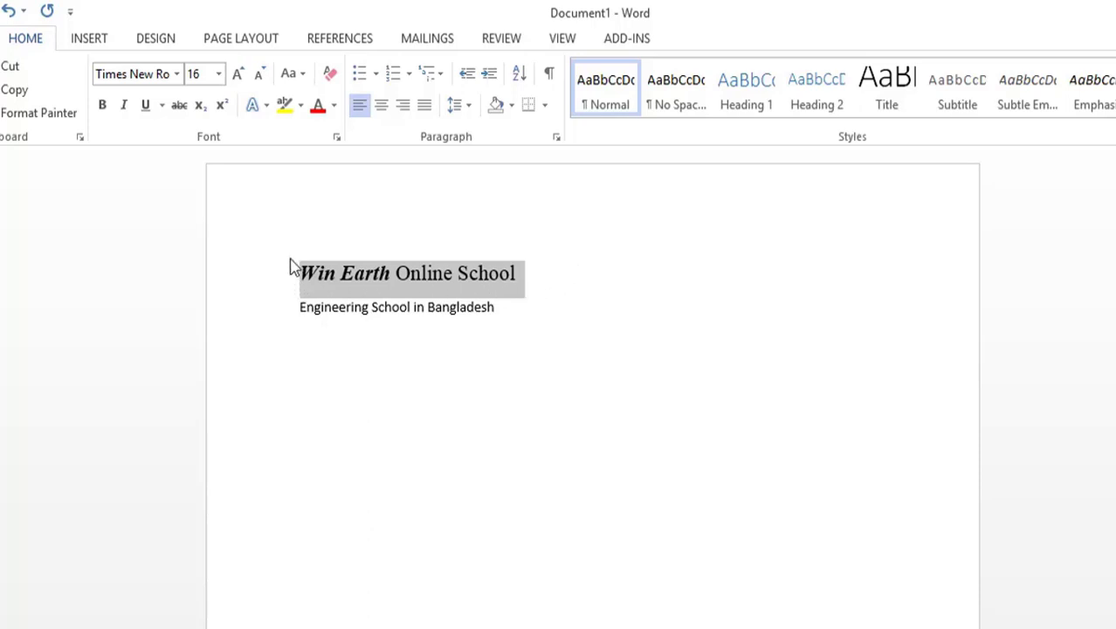
{"action": "left_click", "coordinate": [146, 106]}
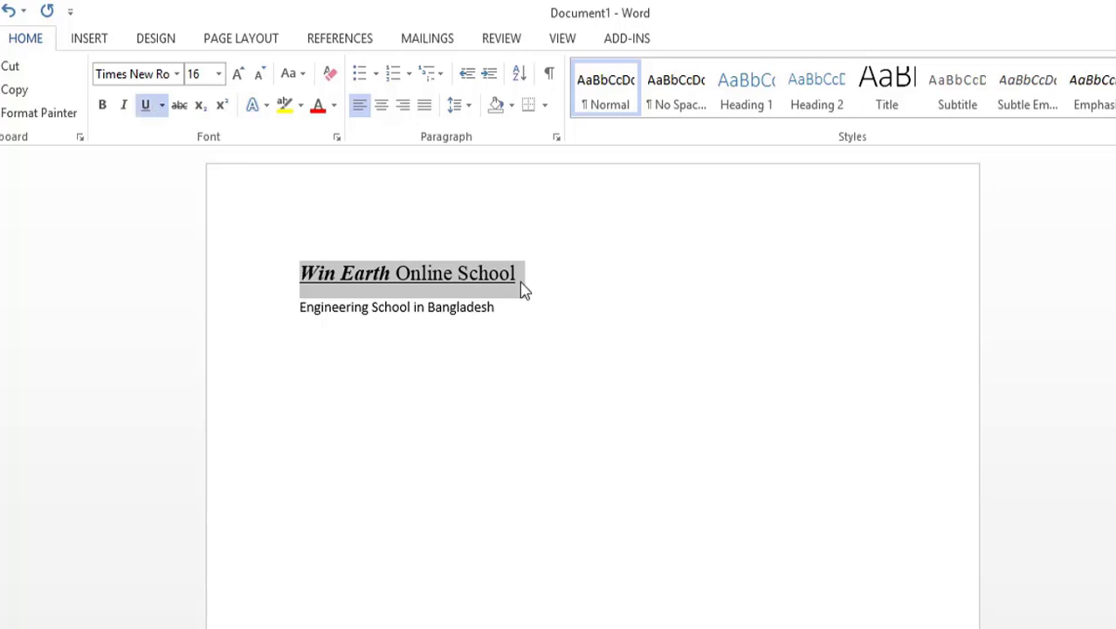
{"action": "left_click", "coordinate": [163, 105]}
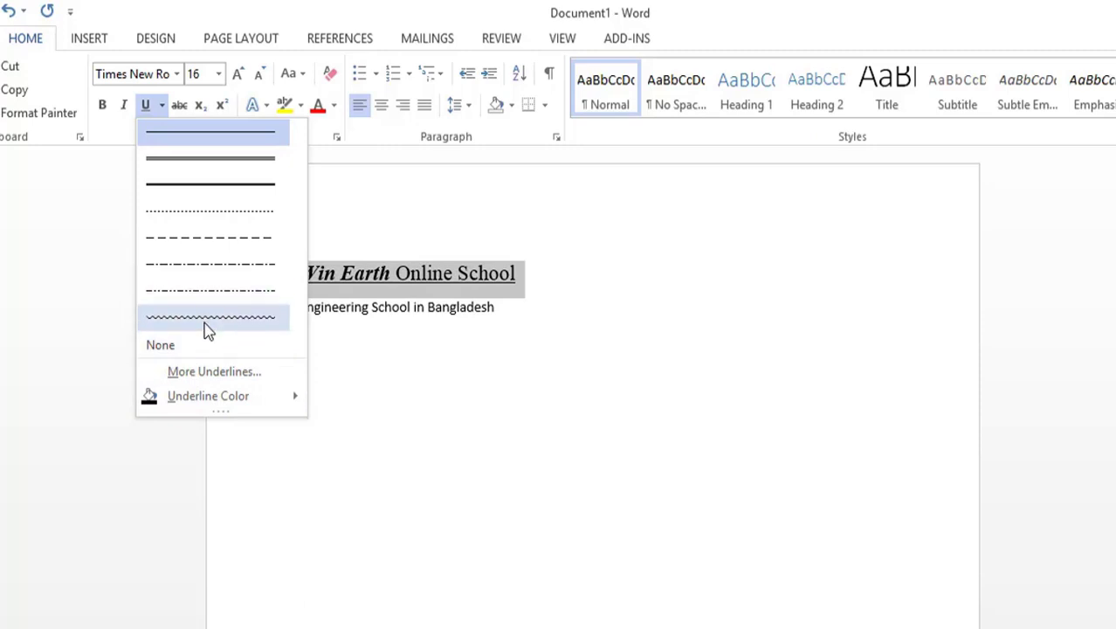
{"action": "left_click", "coordinate": [206, 322]}
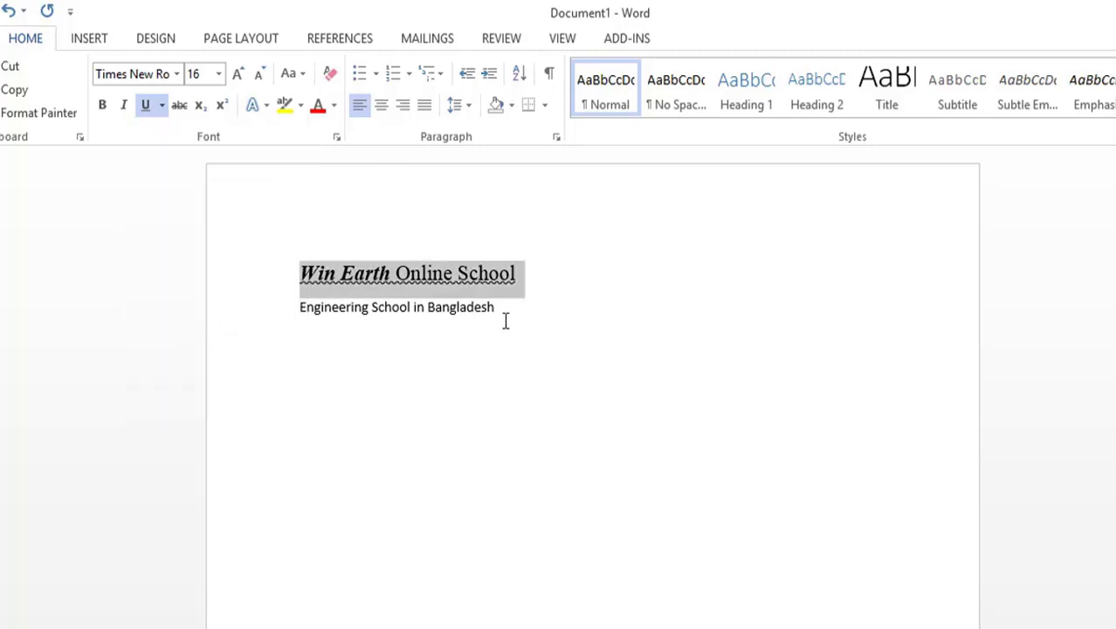
{"action": "left_click", "coordinate": [535, 281]}
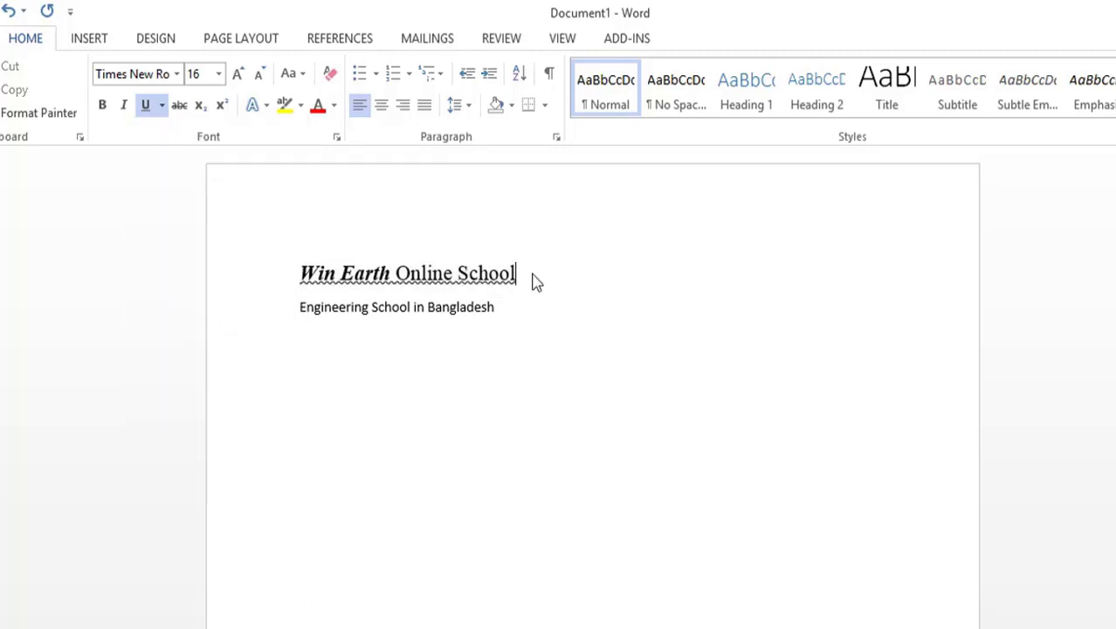
Step: Remove the wavy underline from the first line by setting its underline to None
{"action": "left_click_drag", "start_coordinate": [528, 284], "coordinate": [299, 285]}
{"action": "left_click", "coordinate": [162, 110]}
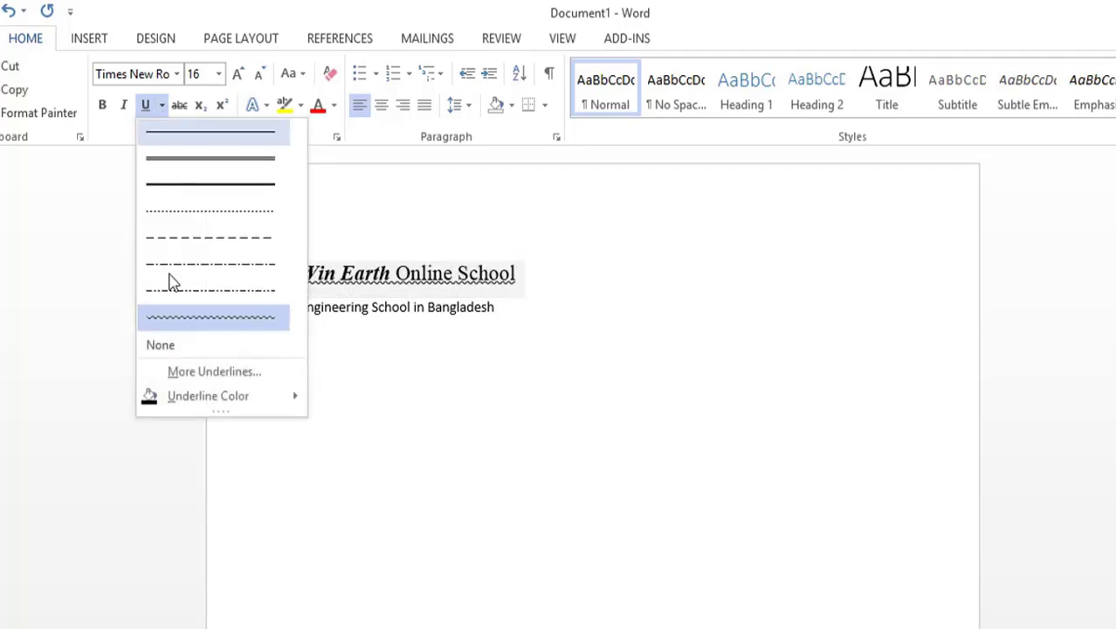
{"action": "left_click", "coordinate": [172, 345]}
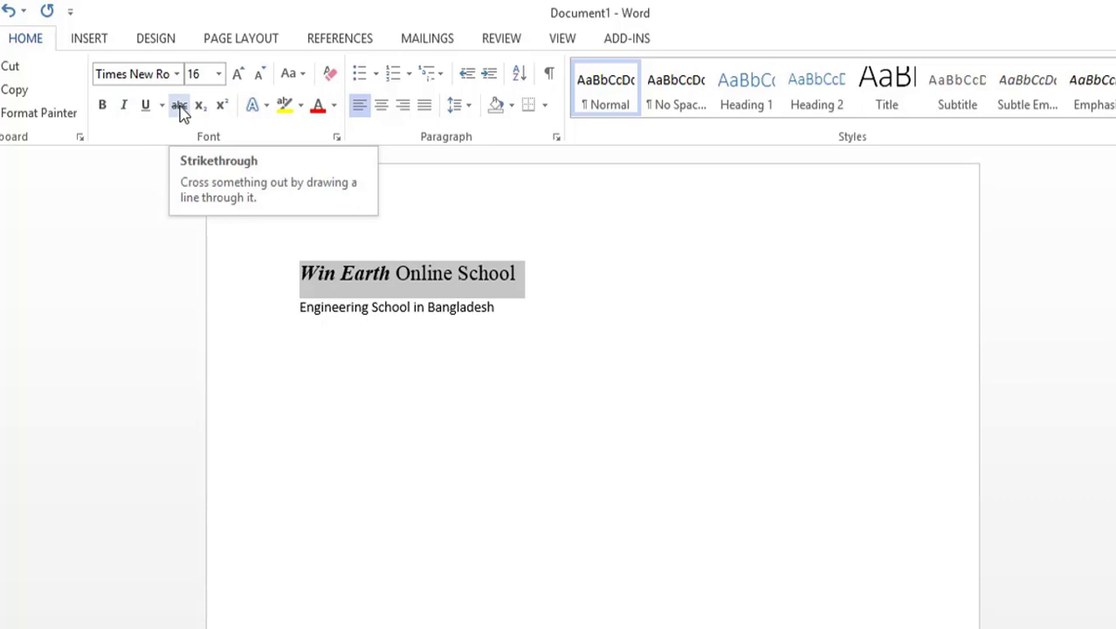
Step: Apply strikethrough to the words "School" and "Win Earth" in the first line
{"action": "left_click", "coordinate": [490, 356]}
{"action": "left_click_drag", "start_coordinate": [534, 283], "coordinate": [459, 281]}
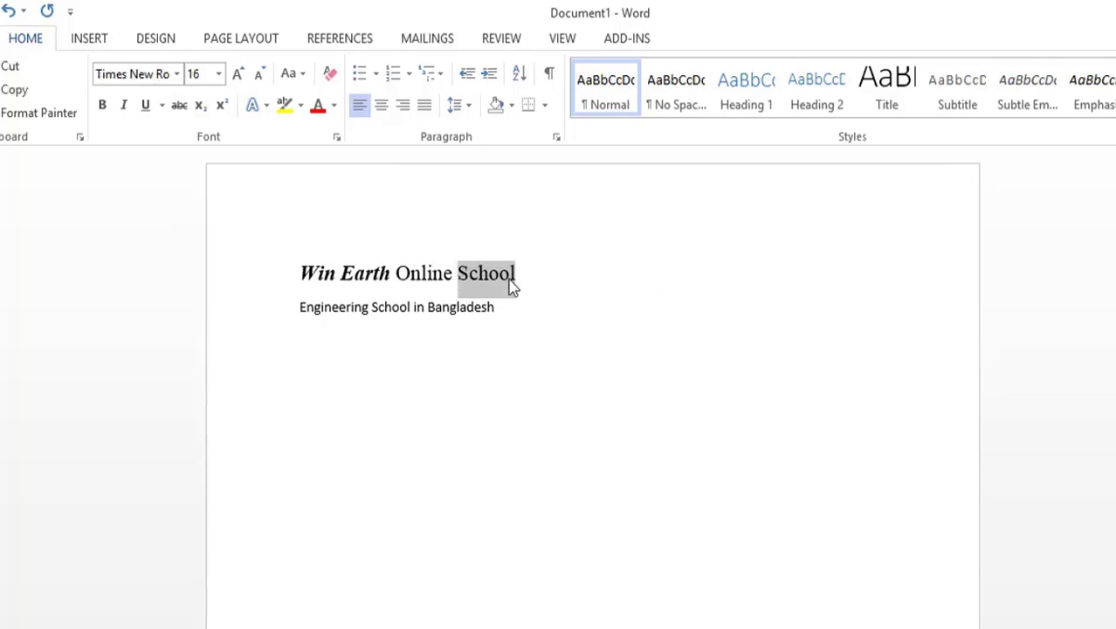
{"action": "left_click", "coordinate": [179, 107]}
{"action": "left_click", "coordinate": [559, 286]}
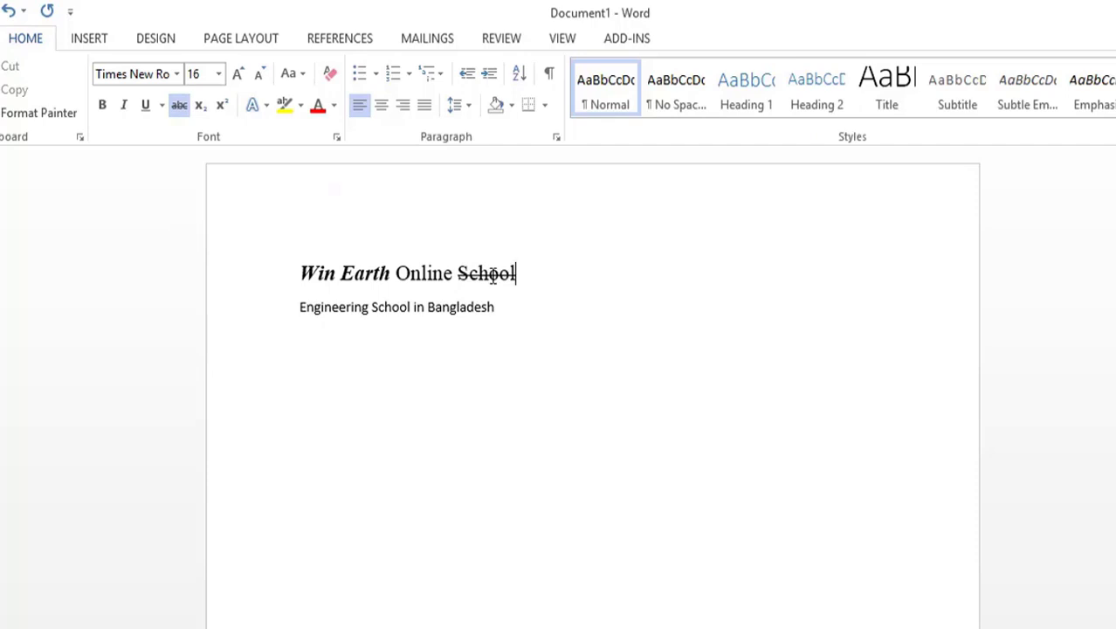
{"action": "left_click_drag", "start_coordinate": [395, 275], "coordinate": [308, 274]}
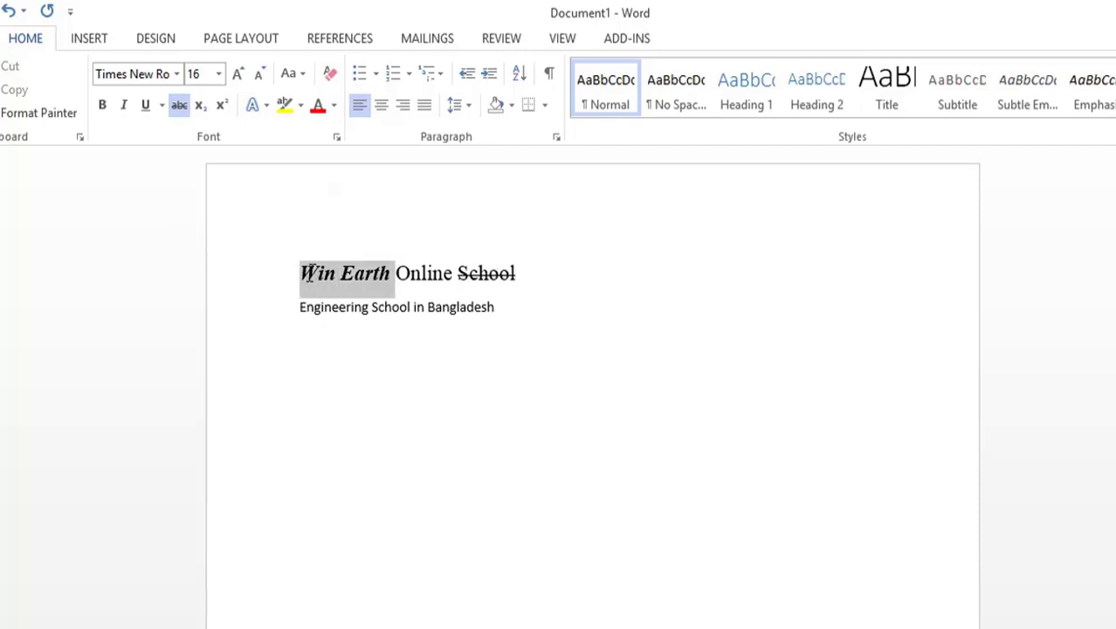
{"action": "left_click", "coordinate": [179, 106]}
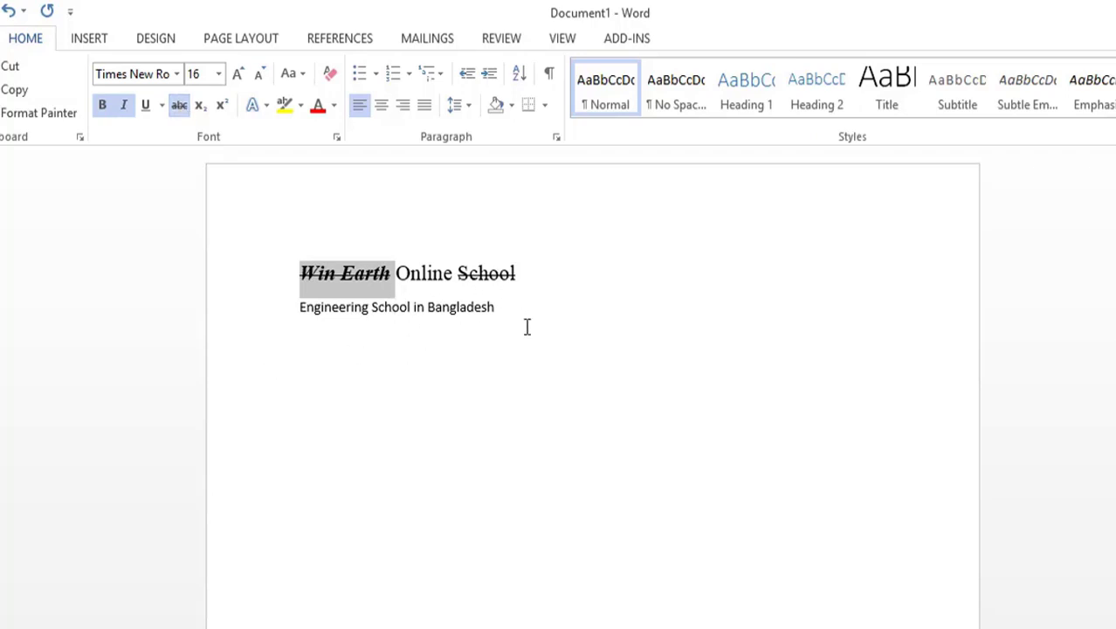
Step: Remove the strikethrough from the whole first line
{"action": "left_click_drag", "start_coordinate": [536, 275], "coordinate": [299, 274]}
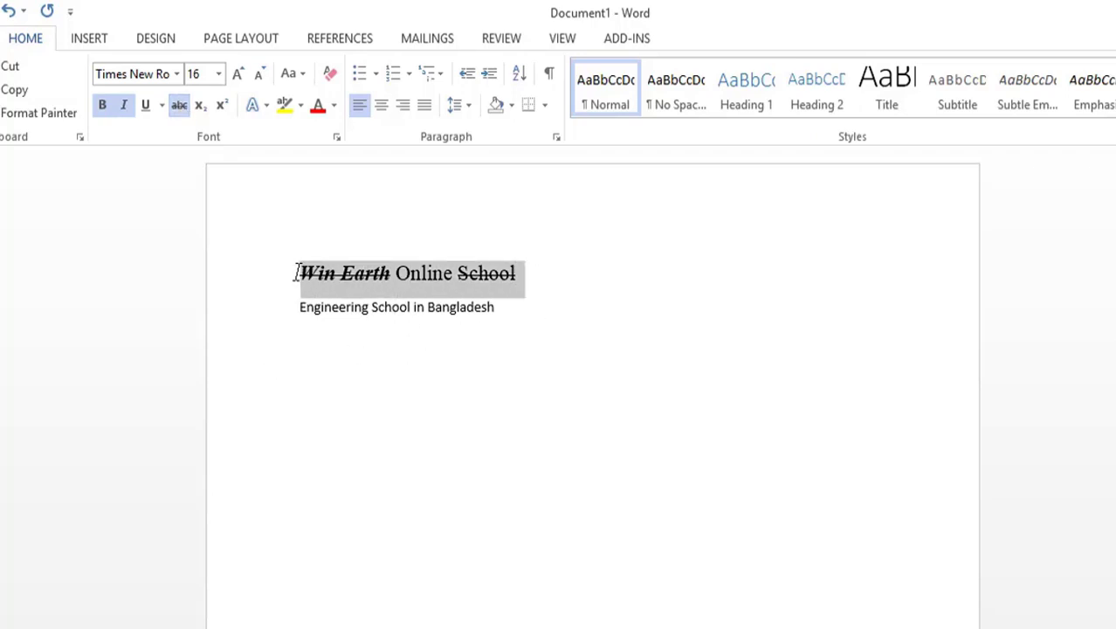
{"action": "left_click", "coordinate": [179, 106]}
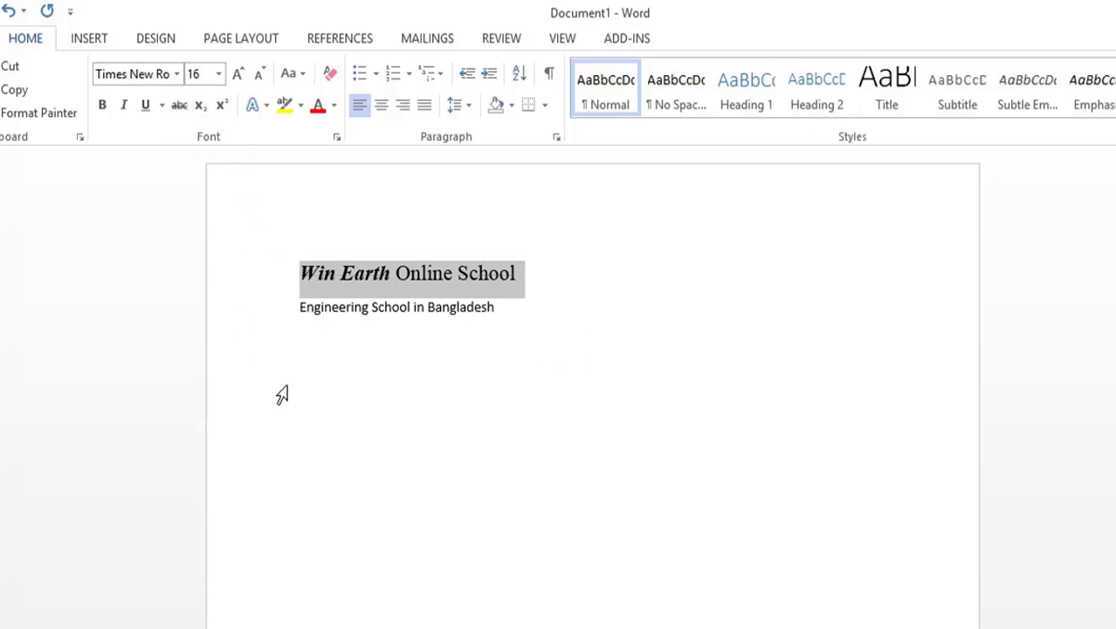
{"action": "left_click", "coordinate": [411, 436]}
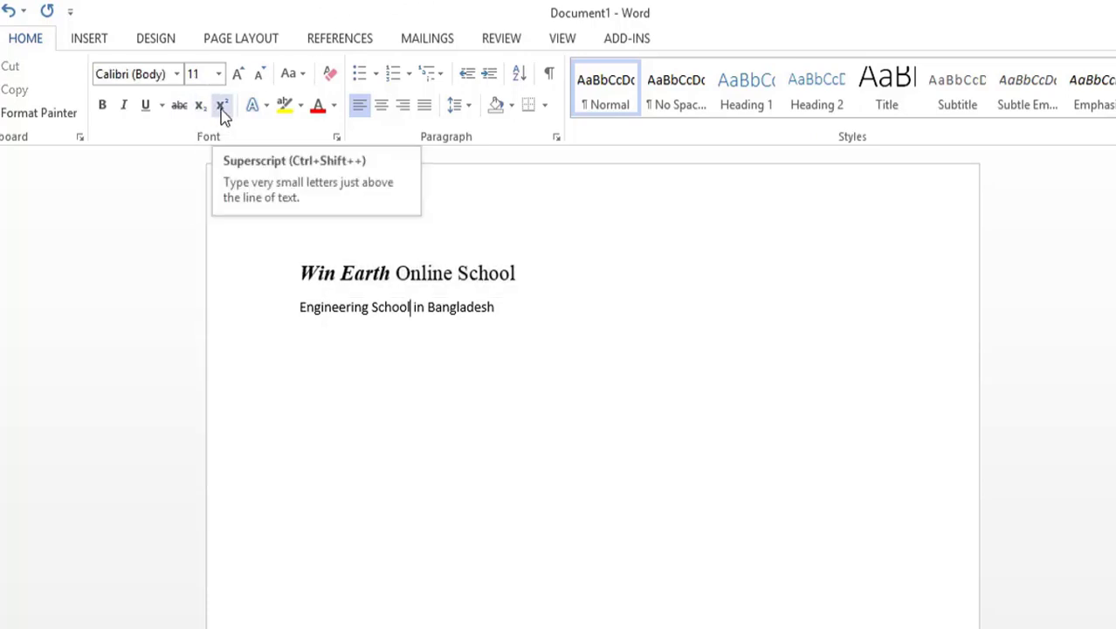
Step: Add the letter "H" on a new line below the existing text and enlarge it to size 24
{"action": "left_click", "coordinate": [560, 315]}
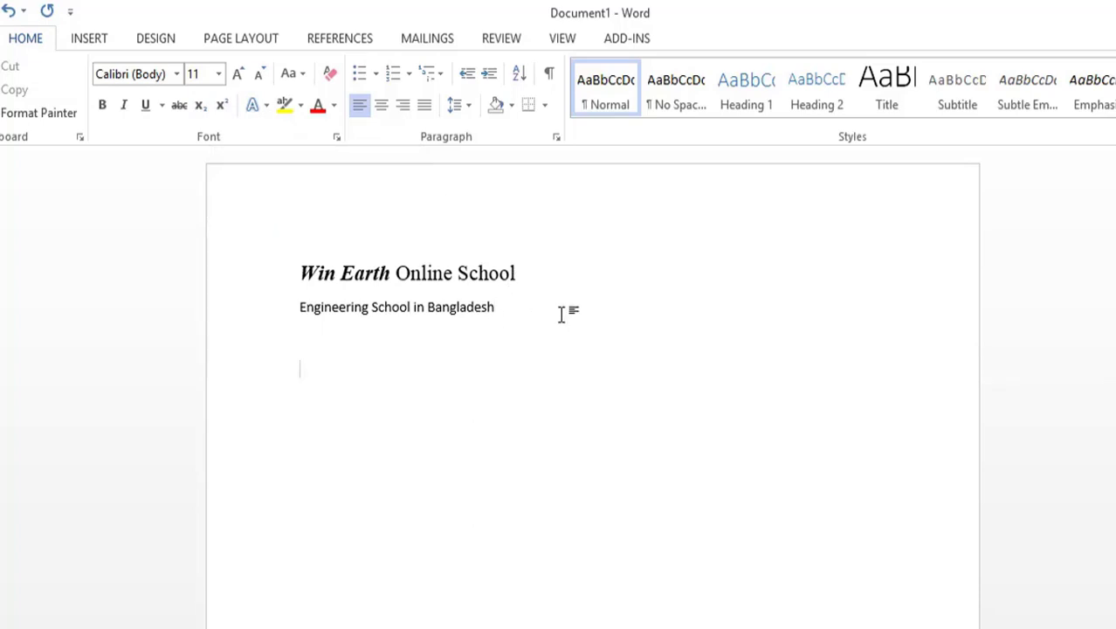
{"action": "type", "text": "H"}
{"action": "left_click_drag", "start_coordinate": [290, 367], "coordinate": [328, 356]}
{"action": "left_click", "coordinate": [238, 73]}
{"action": "left_click", "coordinate": [237, 74]}
{"action": "left_click", "coordinate": [238, 73]}
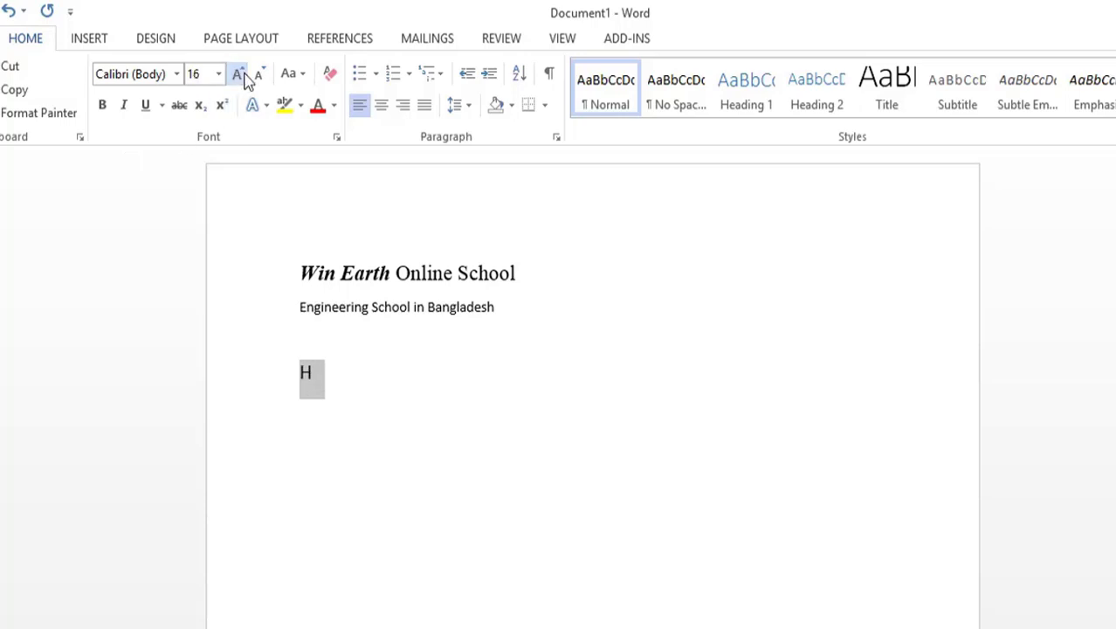
{"action": "left_click", "coordinate": [237, 73]}
{"action": "left_click", "coordinate": [237, 73]}
{"action": "left_click", "coordinate": [241, 75]}
{"action": "left_click", "coordinate": [326, 394]}
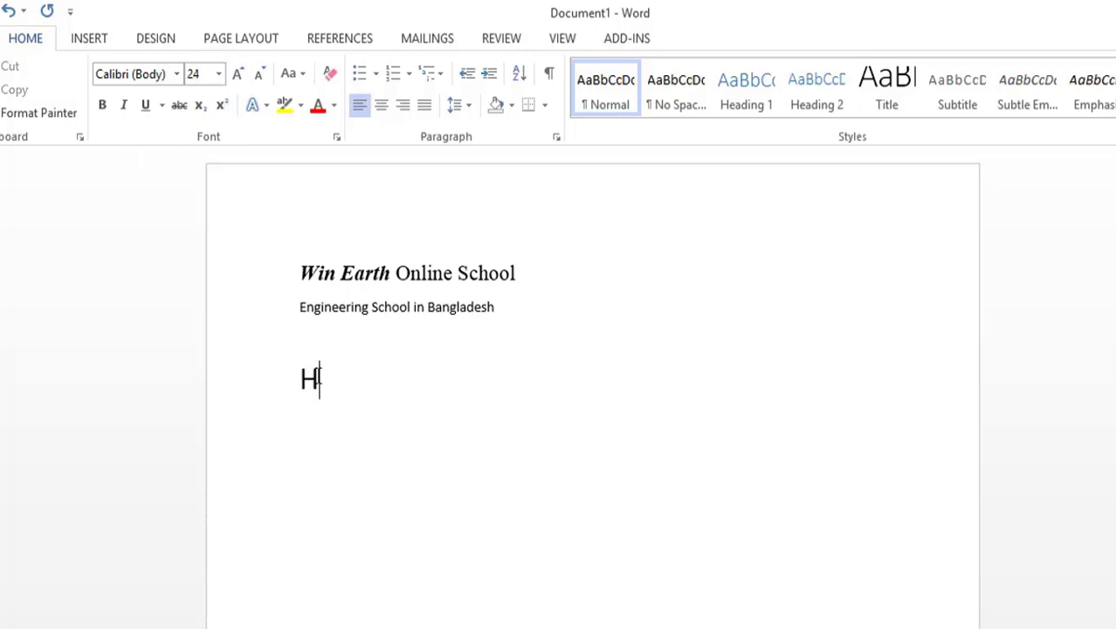
Step: Complete the formula H₂O after the "H", with the 2 as subscript and the O as normal text
{"action": "left_click", "coordinate": [206, 119]}
{"action": "type", "text": "2"}
{"action": "left_click", "coordinate": [206, 113]}
{"action": "type", "text": "O  Na"}
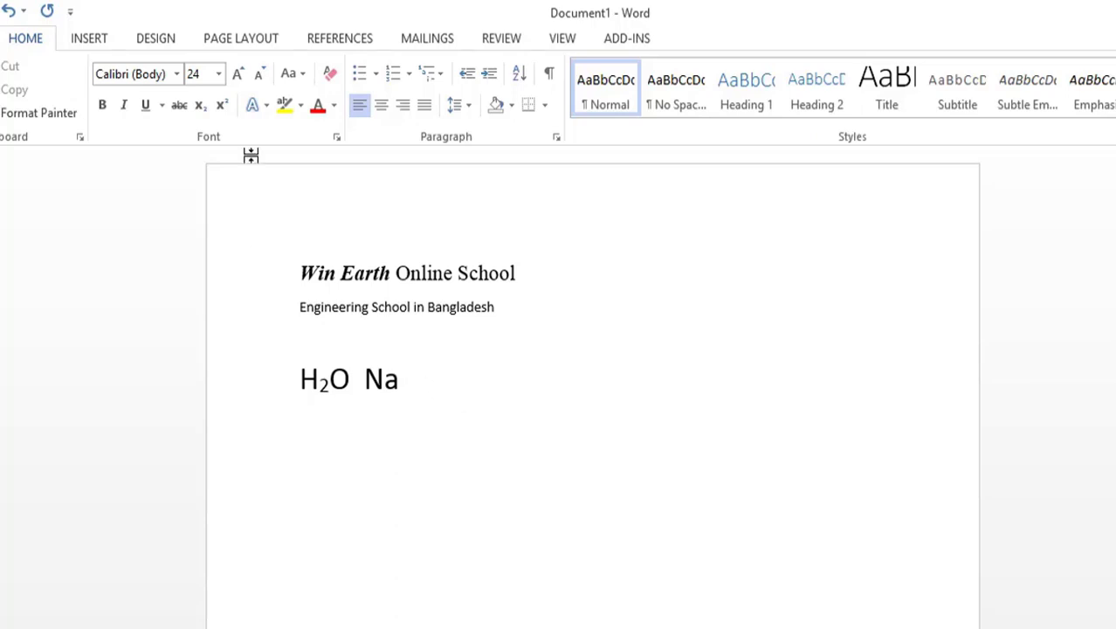
Step: Write "Na" after the water formula with a superscript plus sign, and return to normal text
{"action": "left_click", "coordinate": [224, 111]}
{"action": "left_click", "coordinate": [224, 106]}
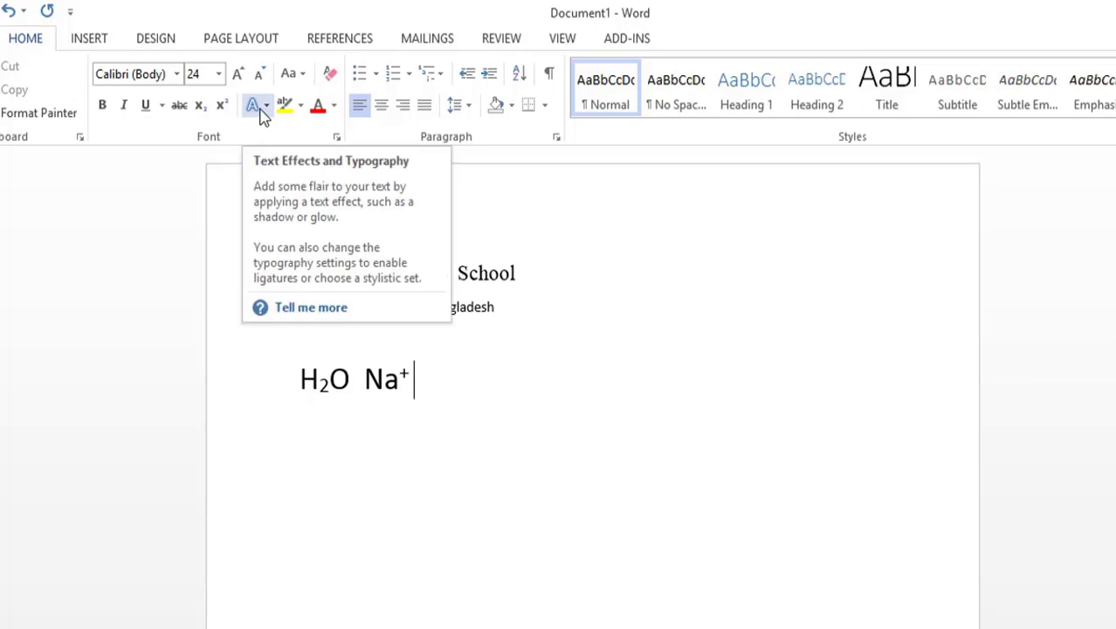
{"action": "left_click", "coordinate": [537, 307]}
{"action": "left_click_drag", "start_coordinate": [536, 274], "coordinate": [462, 280]}
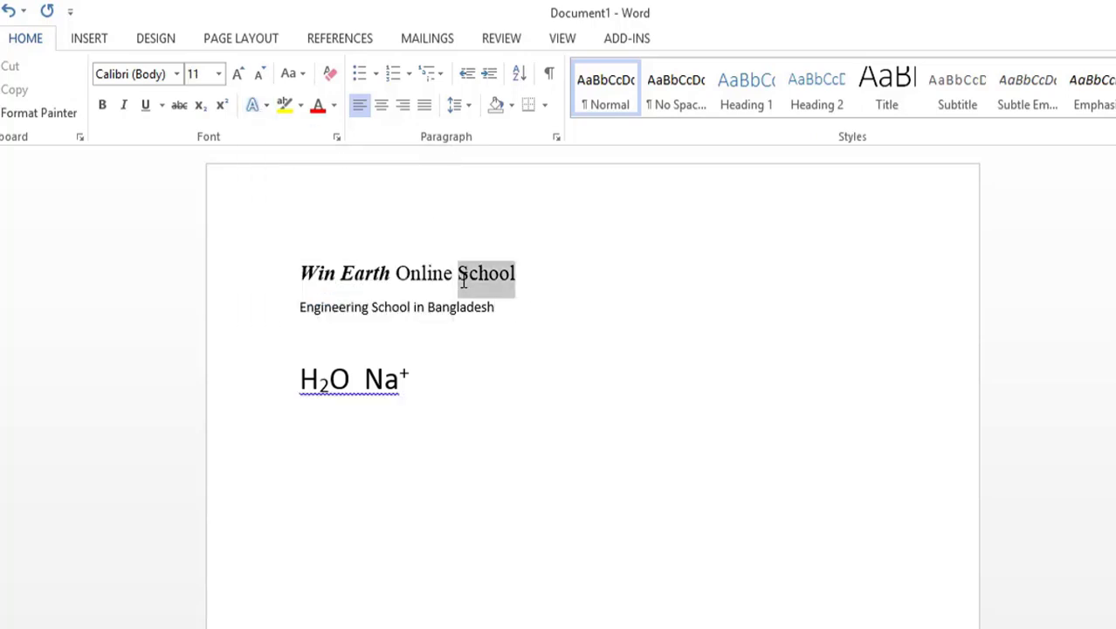
{"action": "left_click", "coordinate": [269, 111]}
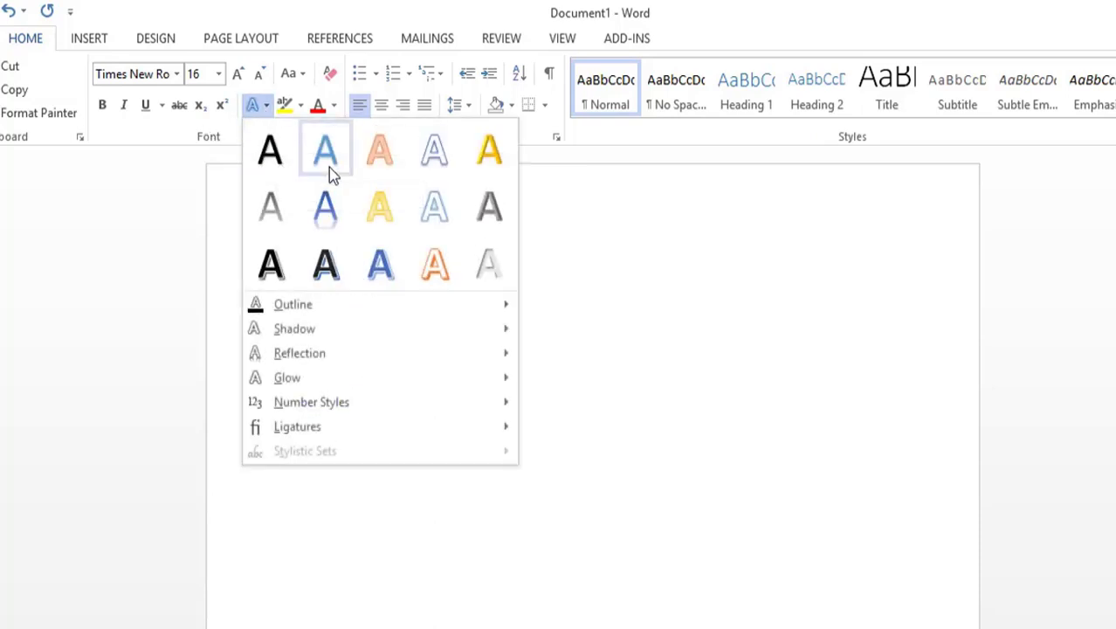
{"action": "left_click", "coordinate": [571, 239]}
Step: Indent the first line to the middle of the page and give "School" the blue text effect with reflection
{"action": "left_click", "coordinate": [297, 276]}
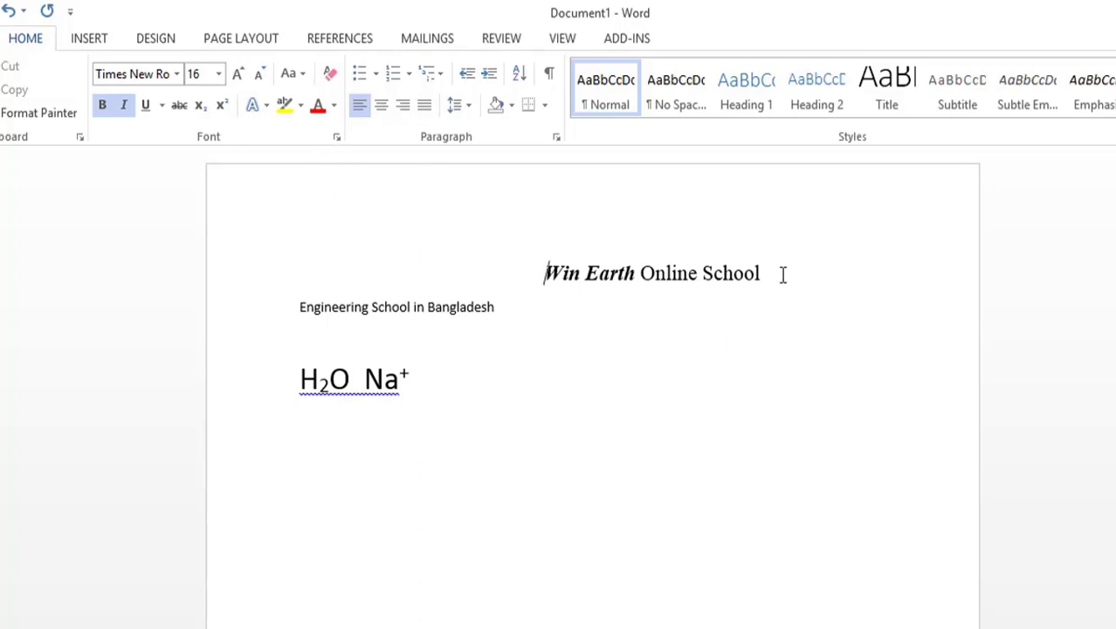
{"action": "left_click_drag", "start_coordinate": [778, 280], "coordinate": [704, 273]}
{"action": "left_click", "coordinate": [265, 106]}
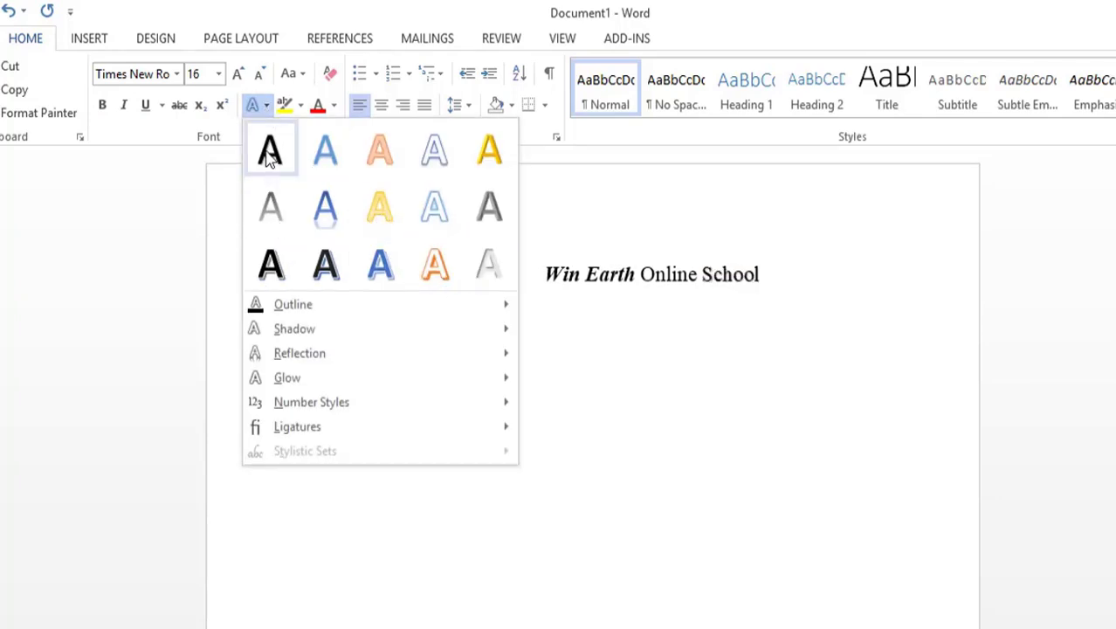
{"action": "left_click", "coordinate": [325, 216]}
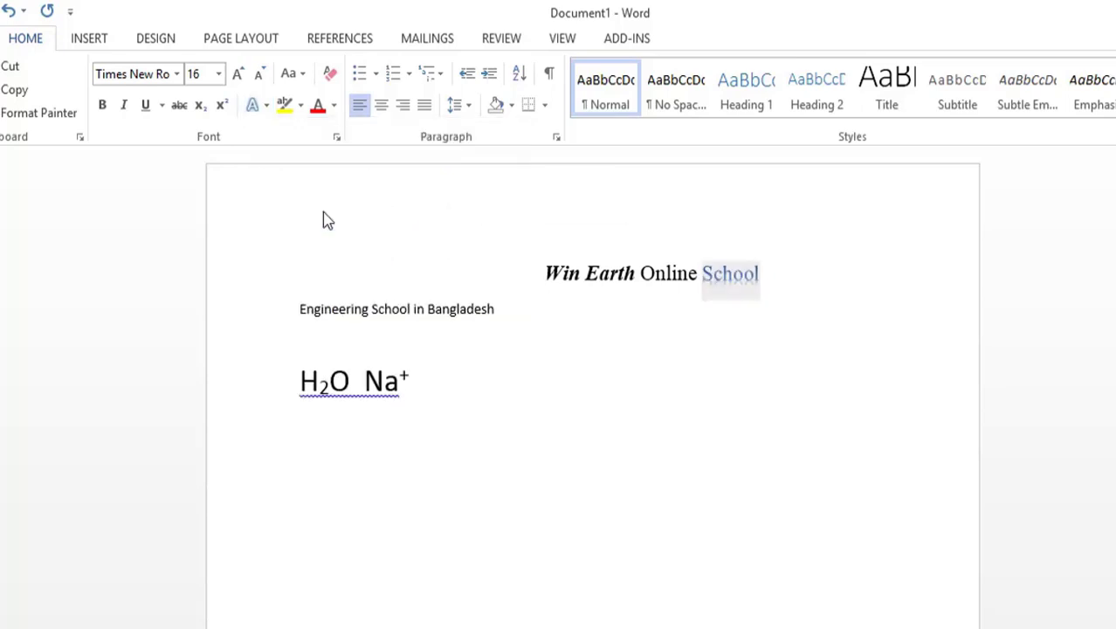
Step: Add an orange glow to the word "School" in the first line
{"action": "left_click", "coordinate": [264, 106]}
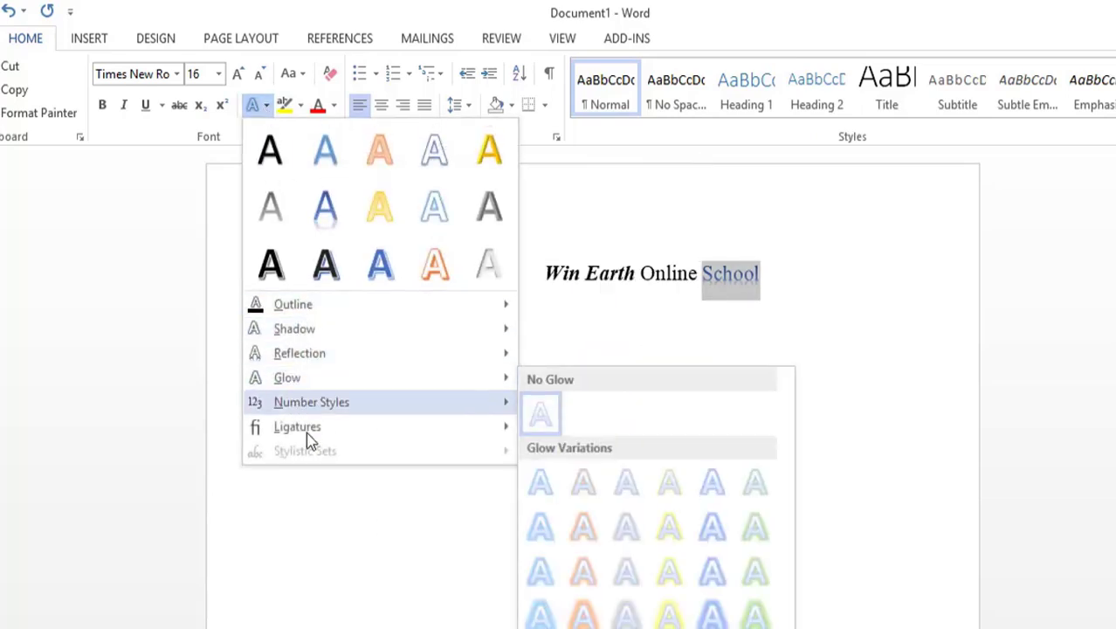
{"action": "left_click", "coordinate": [583, 613]}
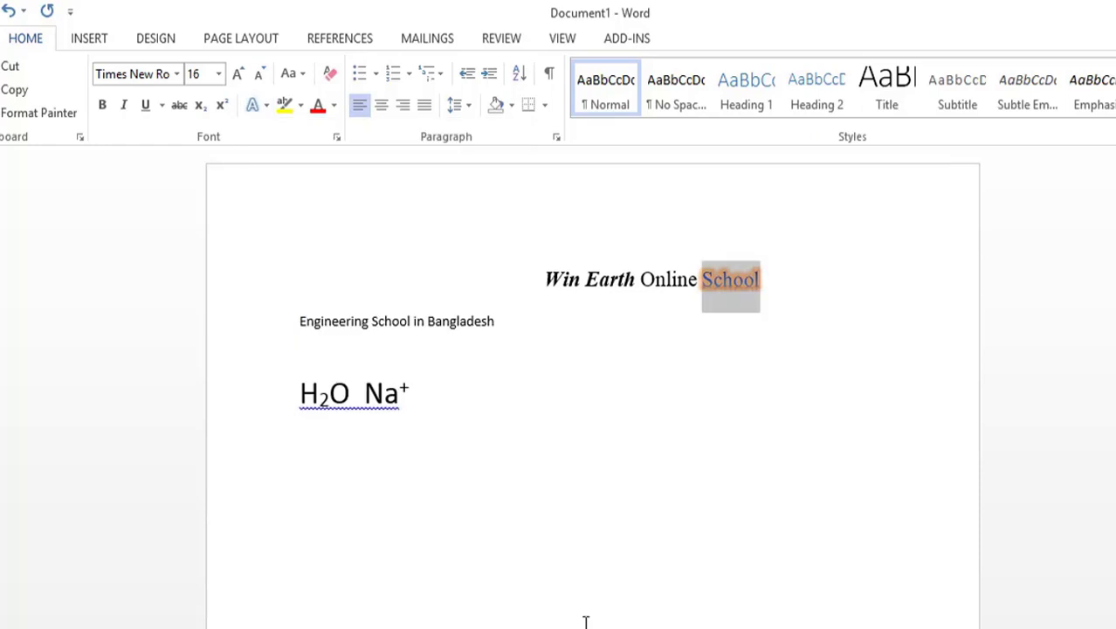
{"action": "left_click", "coordinate": [265, 106]}
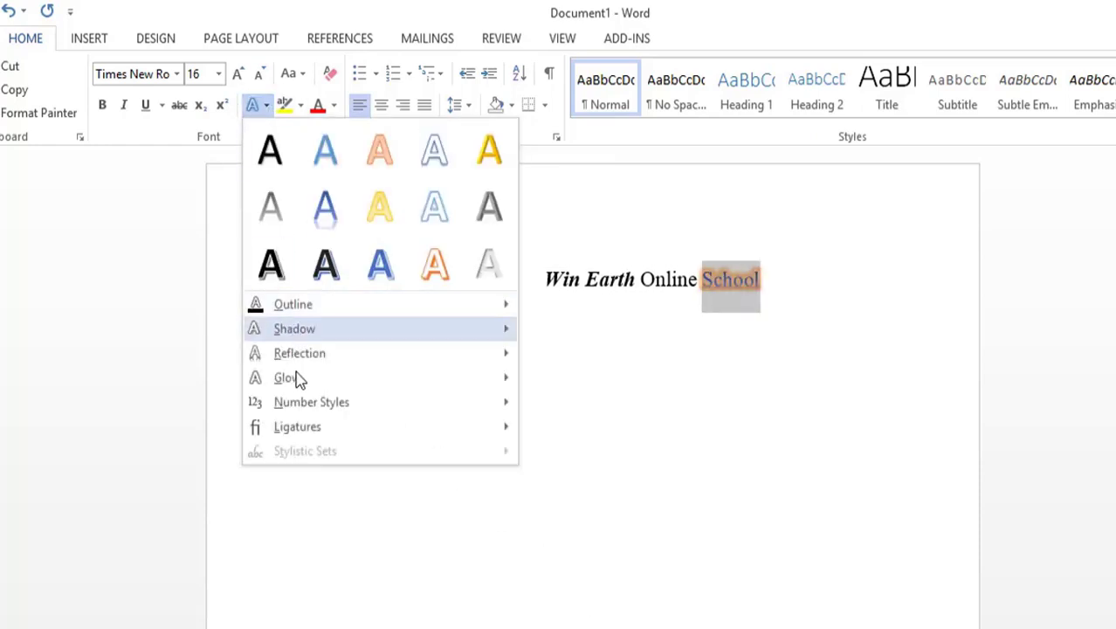
{"action": "mouse_move", "coordinate": [296, 356]}
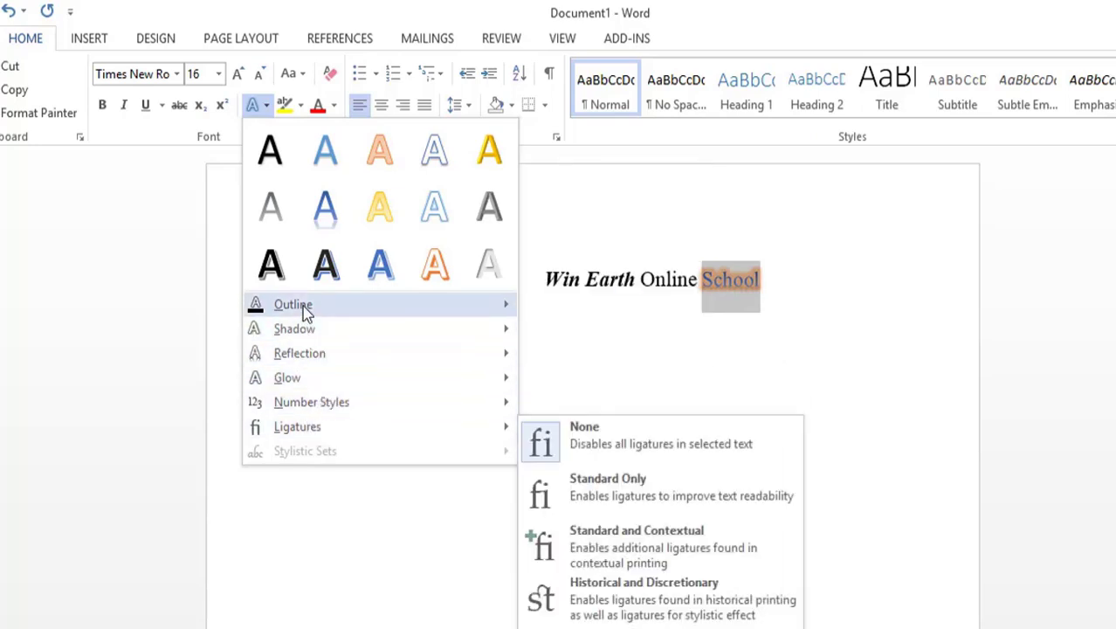
{"action": "mouse_move", "coordinate": [303, 311]}
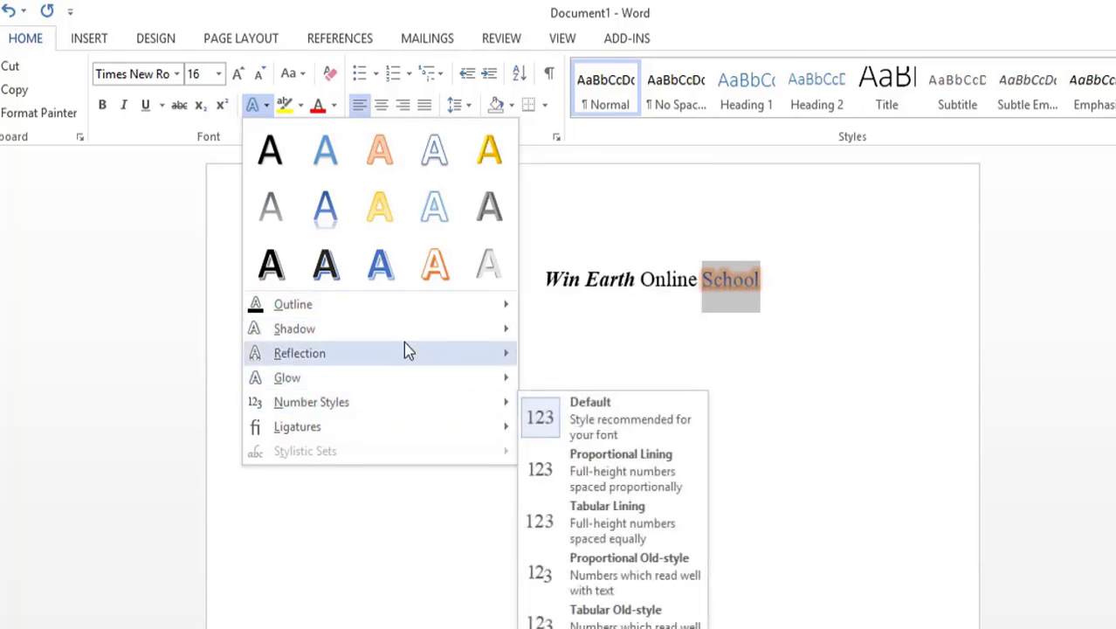
{"action": "mouse_move", "coordinate": [394, 312]}
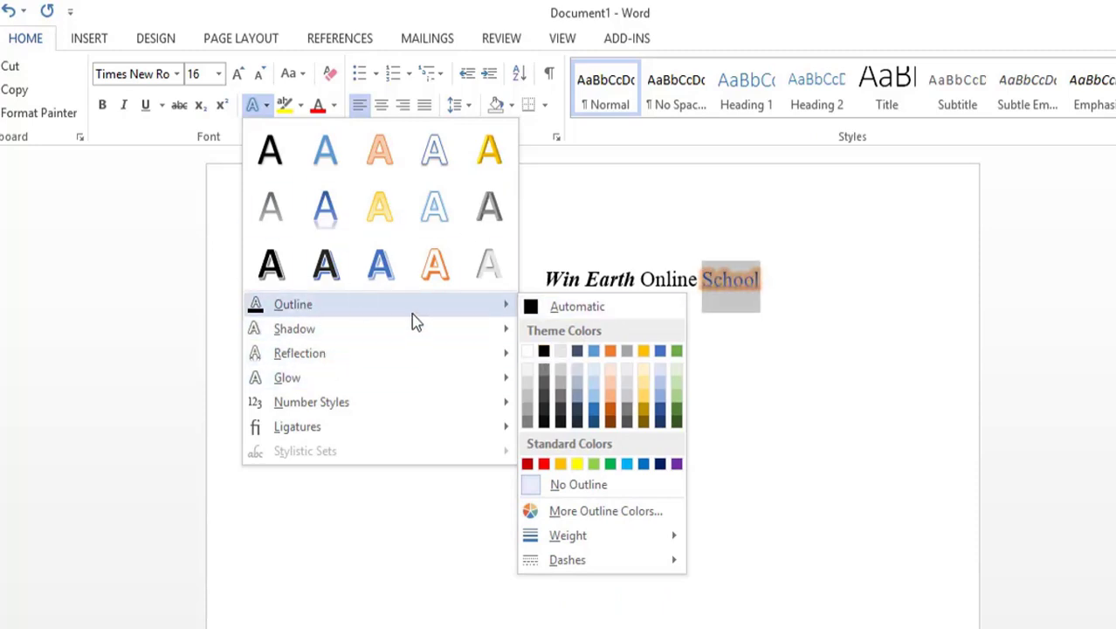
{"action": "mouse_move", "coordinate": [403, 368]}
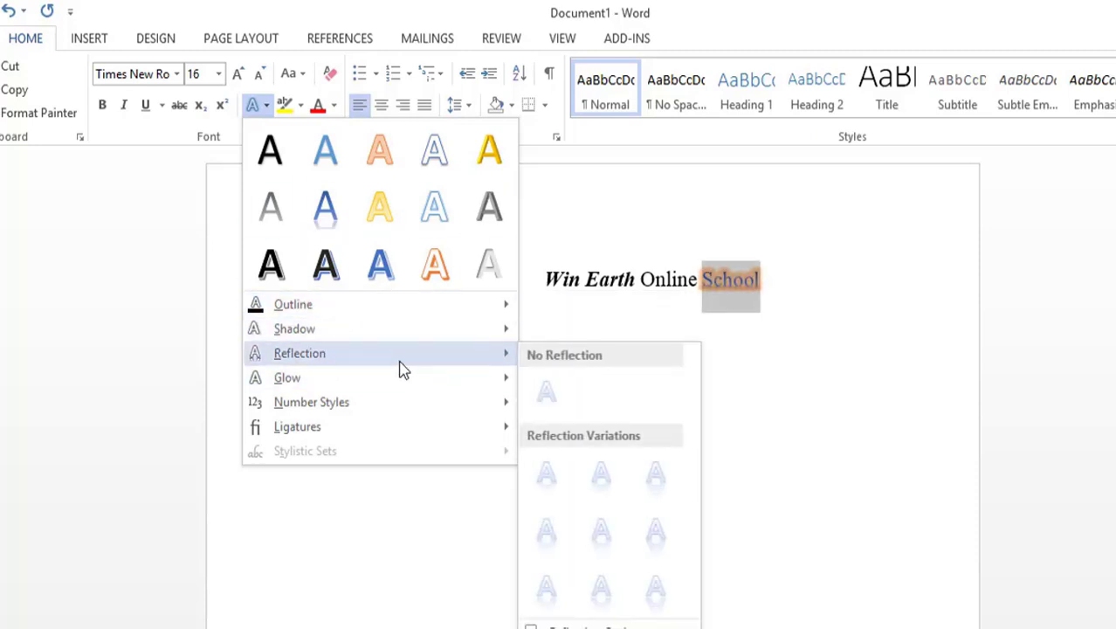
{"action": "left_click", "coordinate": [392, 497]}
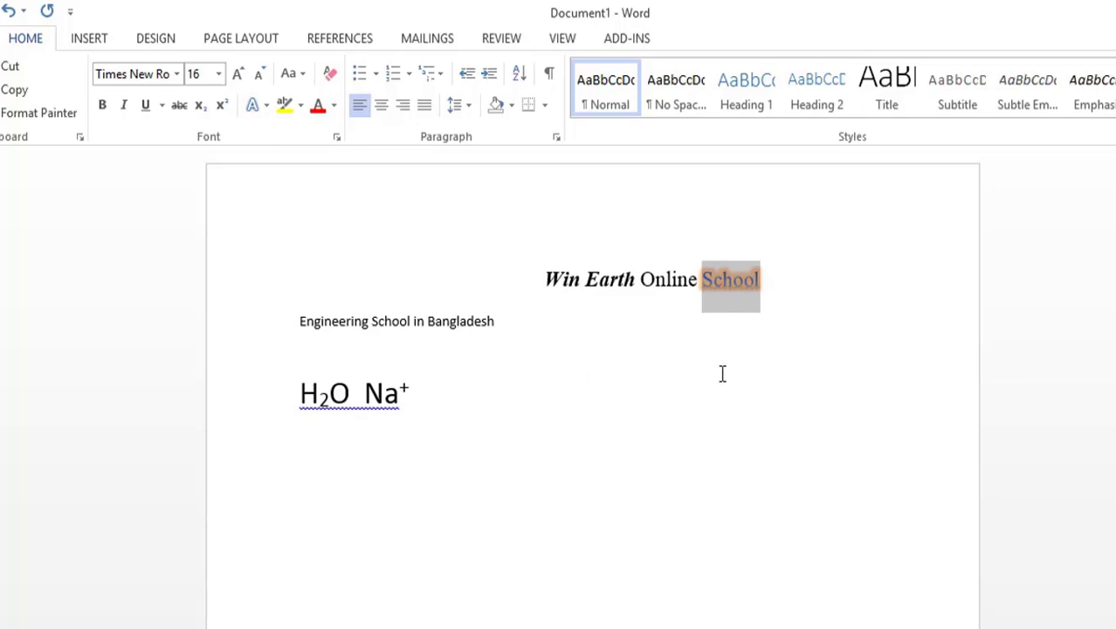
Step: Undo the orange glow and the blue reflection text effect on the word "School" in the first line
{"action": "key", "text": "ctrl+z"}
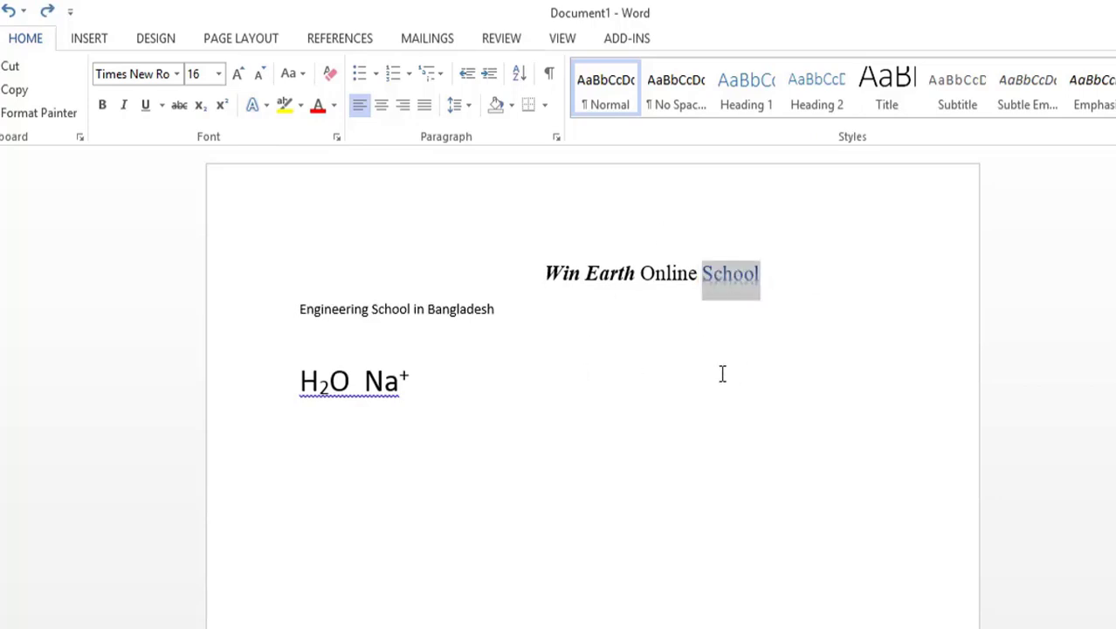
{"action": "key", "text": "ctrl+z"}
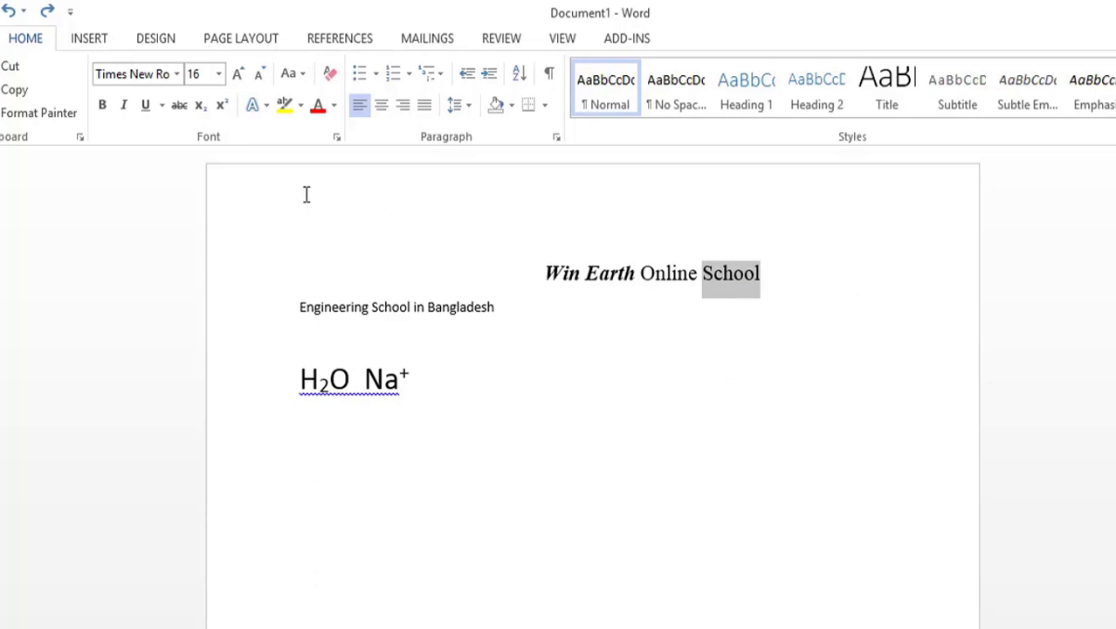
{"action": "left_click_drag", "start_coordinate": [785, 276], "coordinate": [716, 273]}
{"action": "left_click", "coordinate": [662, 317]}
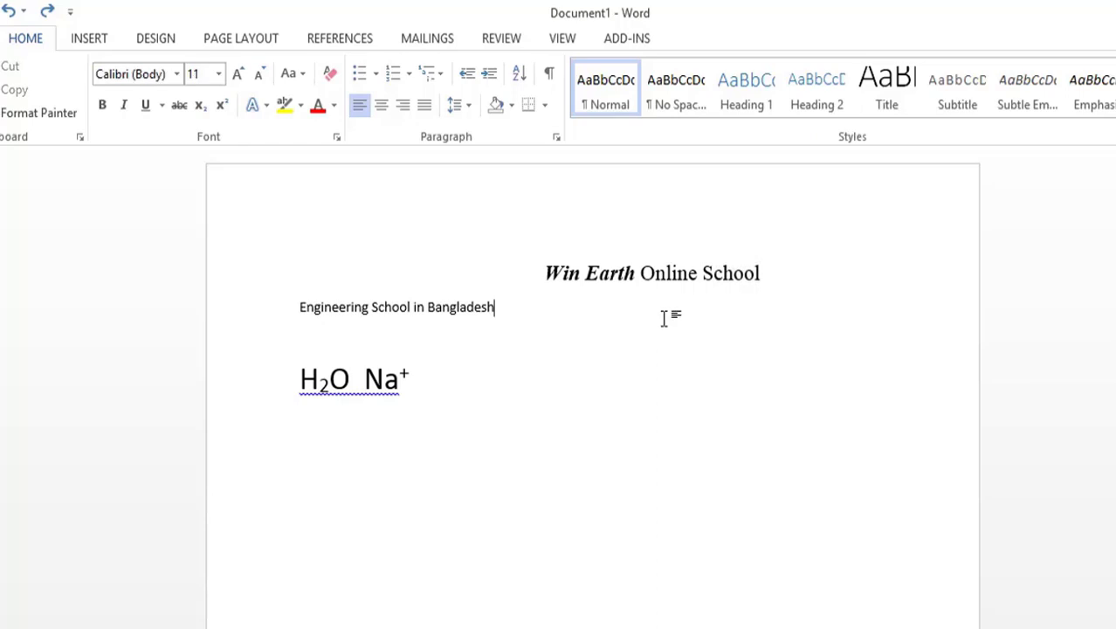
Step: Highlight the whole first line "Win Earth Online School" in yellow
{"action": "left_click", "coordinate": [698, 274]}
{"action": "left_click_drag", "start_coordinate": [797, 272], "coordinate": [543, 276]}
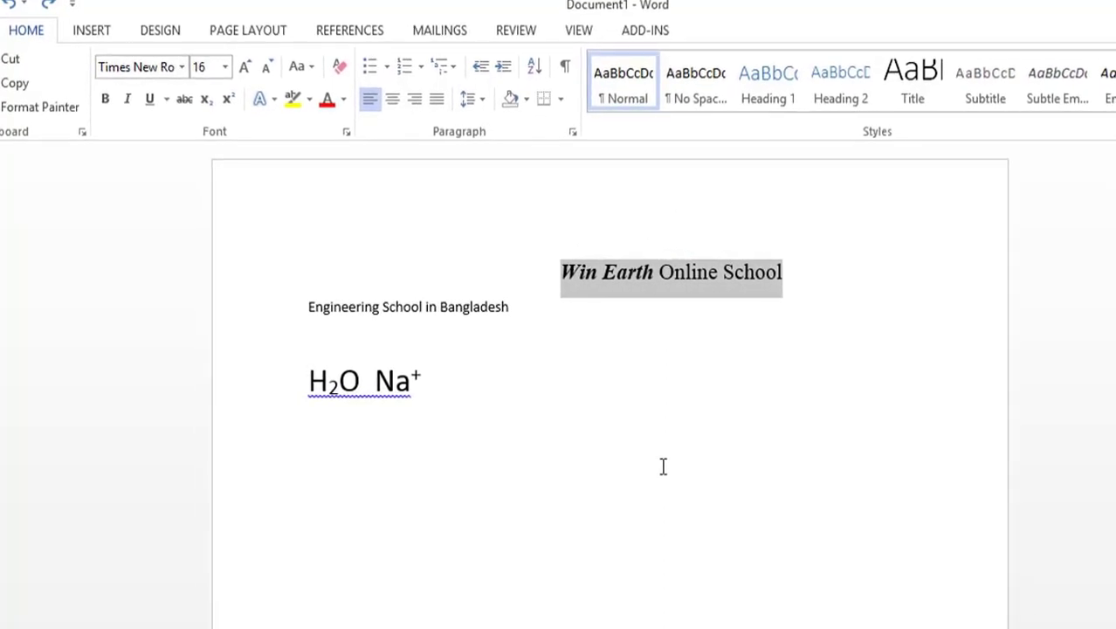
{"action": "left_click", "coordinate": [312, 100]}
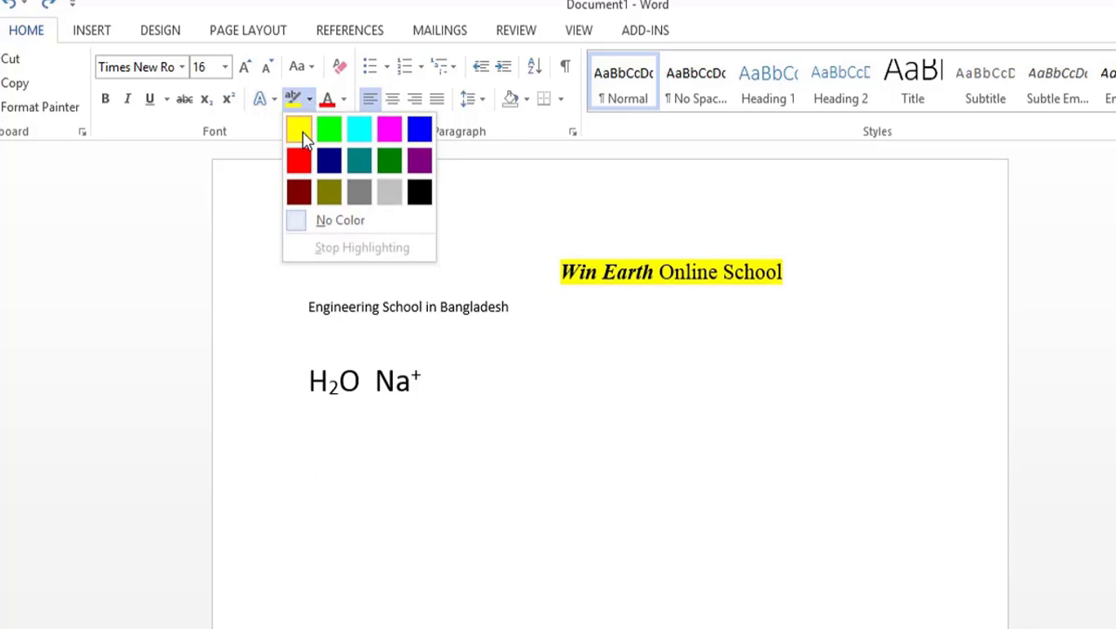
{"action": "left_click", "coordinate": [300, 137]}
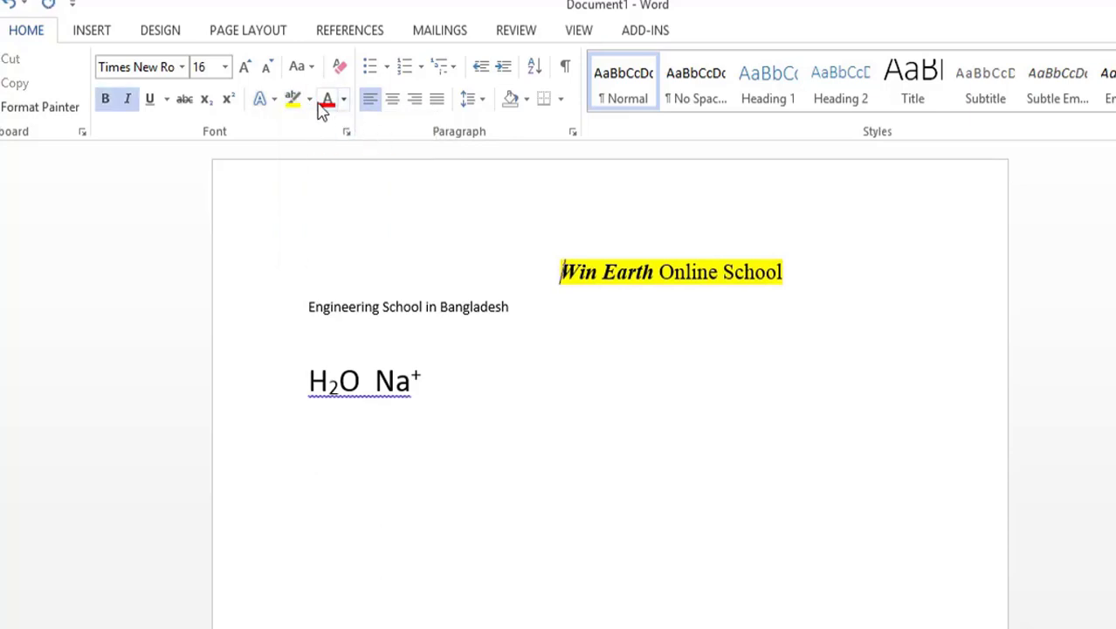
Step: Change the highlight of the line "Win Earth Online School" to bright green
{"action": "left_click", "coordinate": [310, 101]}
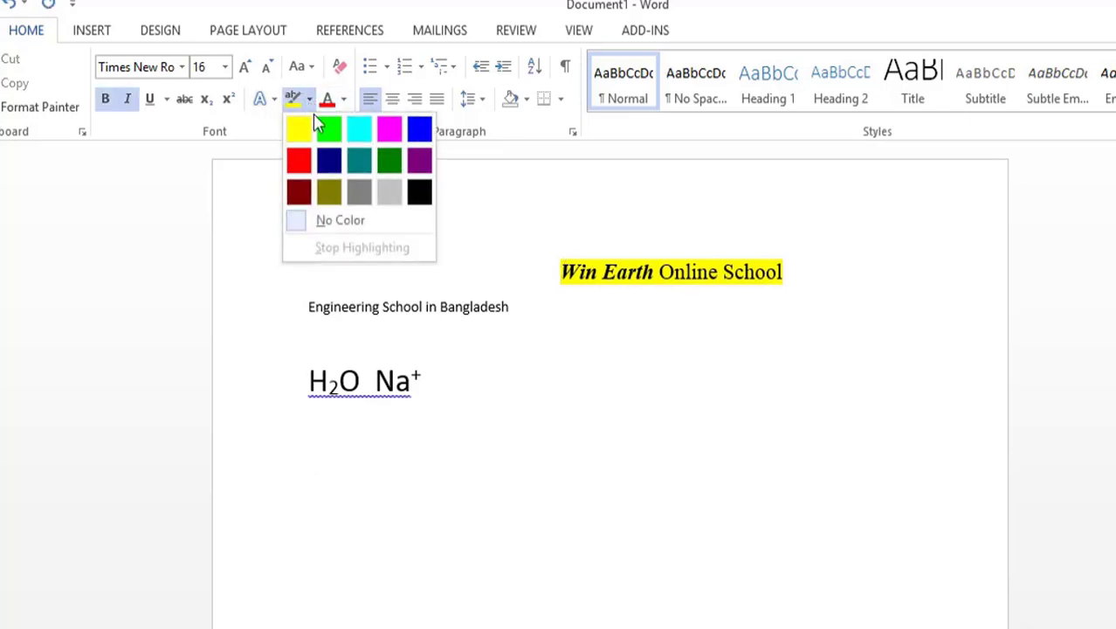
{"action": "left_click", "coordinate": [329, 129]}
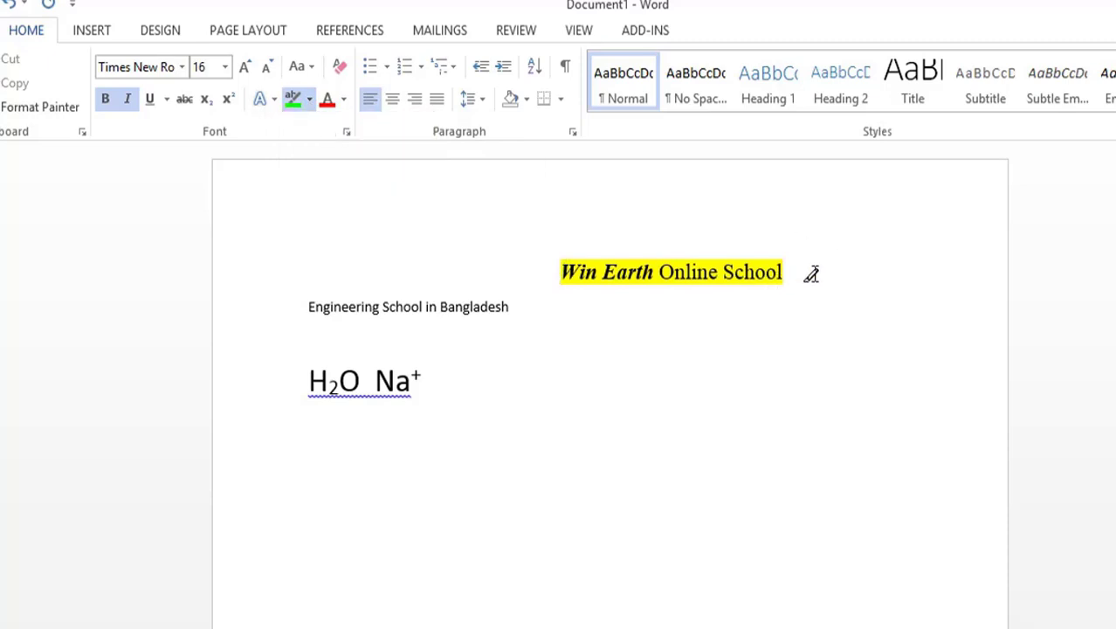
{"action": "left_click_drag", "start_coordinate": [739, 266], "coordinate": [589, 261]}
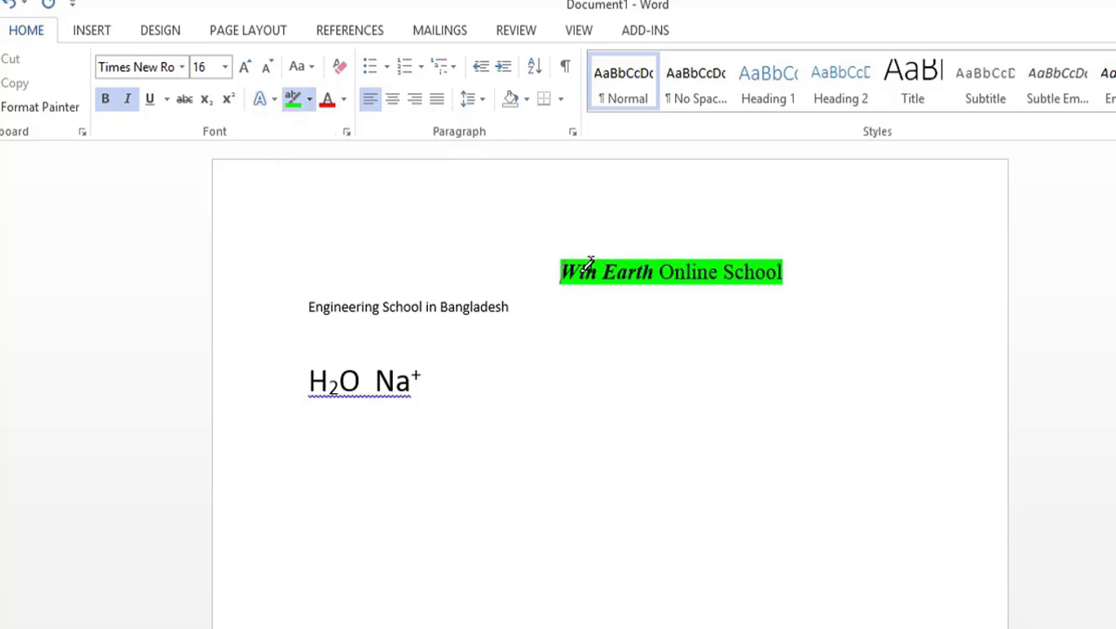
Step: Change the highlight of the line "Win Earth Online School" to dark blue
{"action": "left_click", "coordinate": [310, 105]}
{"action": "left_click", "coordinate": [326, 162]}
{"action": "left_click_drag", "start_coordinate": [754, 269], "coordinate": [560, 269]}
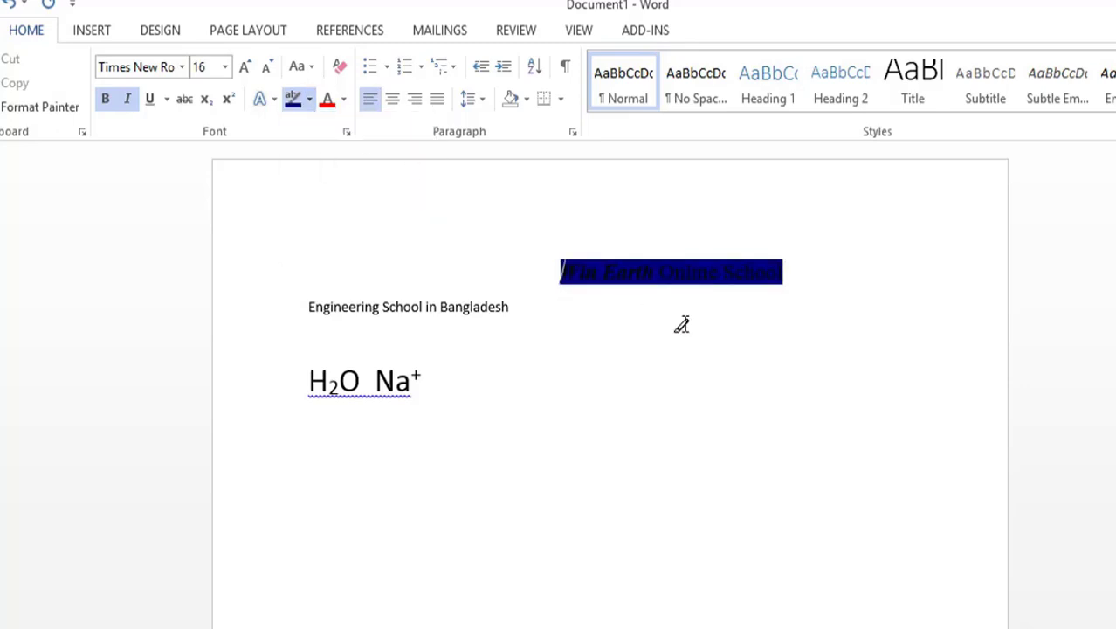
Step: Remove the highlight from "Win Earth Online School" using No Color, and leave highlighting mode
{"action": "left_click", "coordinate": [309, 100]}
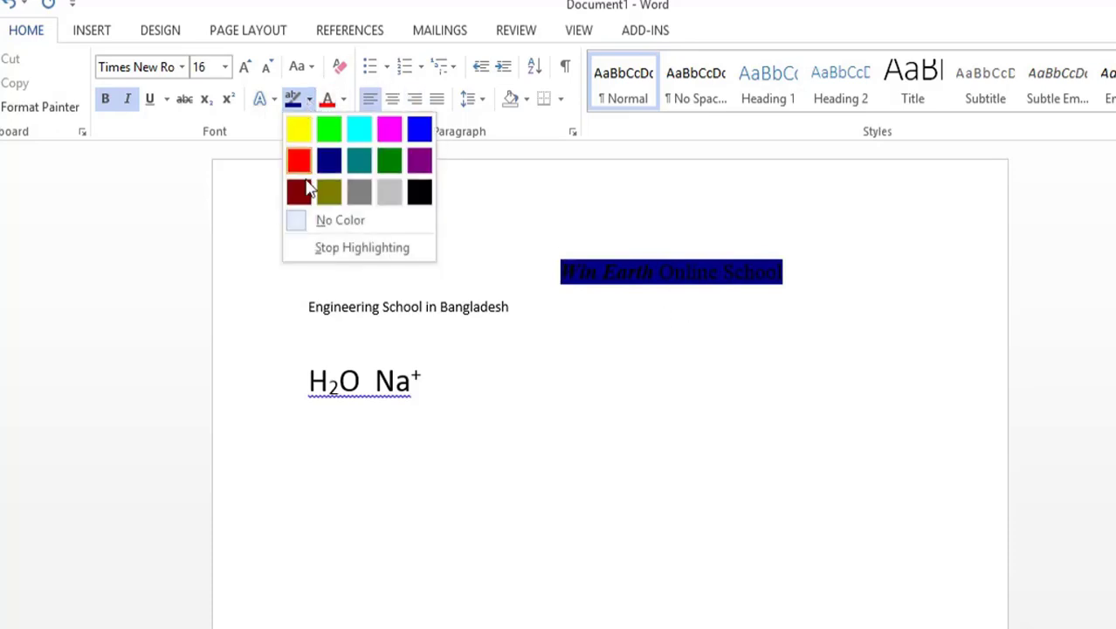
{"action": "left_click", "coordinate": [299, 228]}
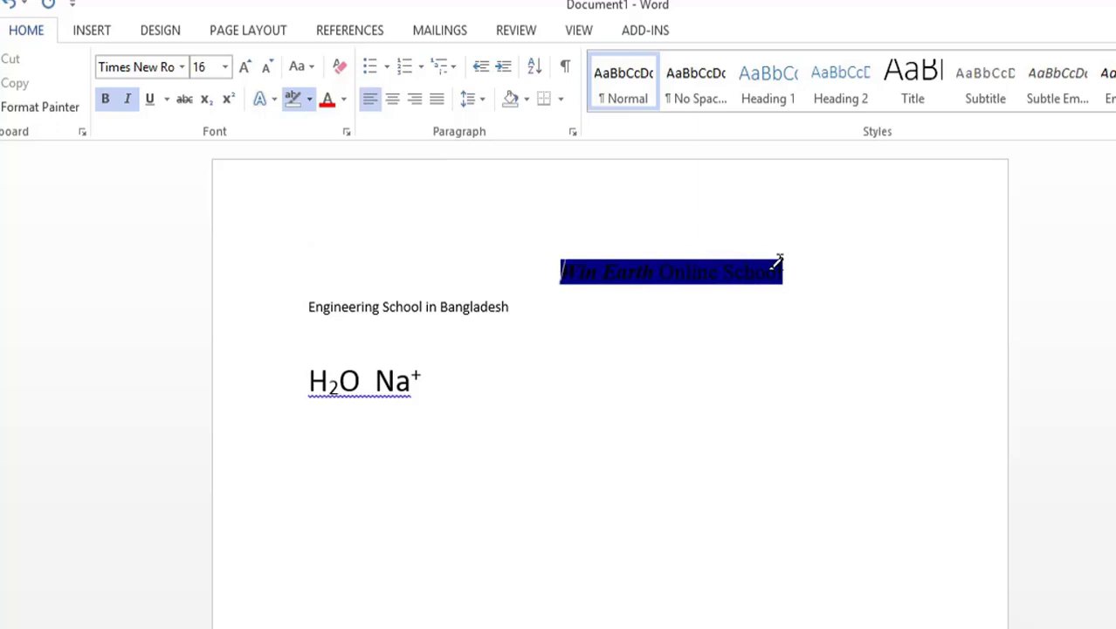
{"action": "left_click_drag", "start_coordinate": [767, 274], "coordinate": [589, 283]}
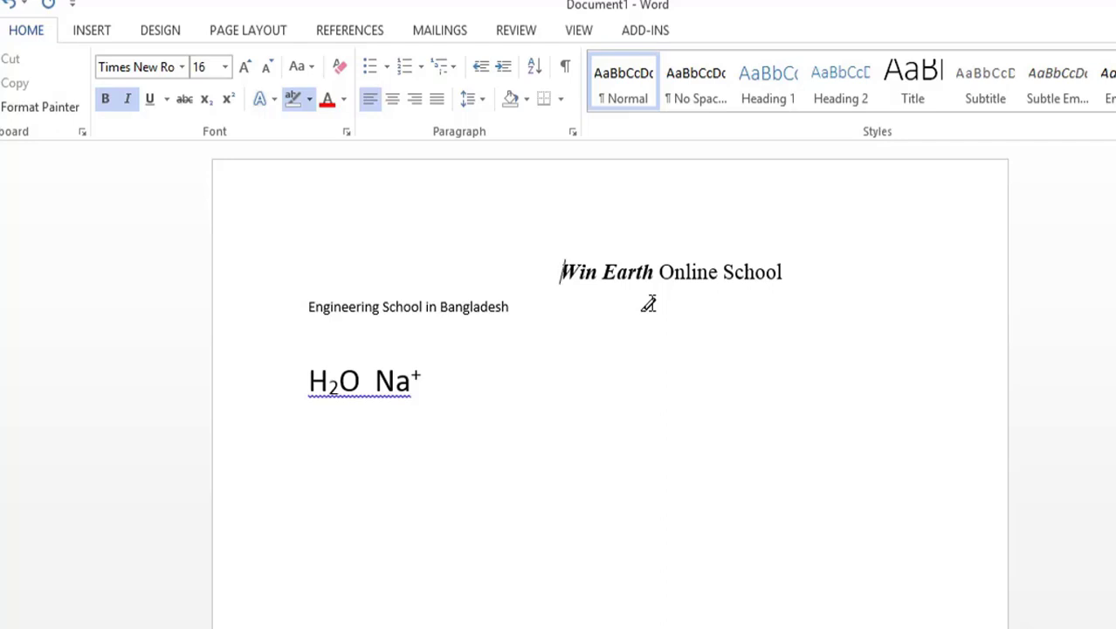
{"action": "left_click", "coordinate": [389, 272]}
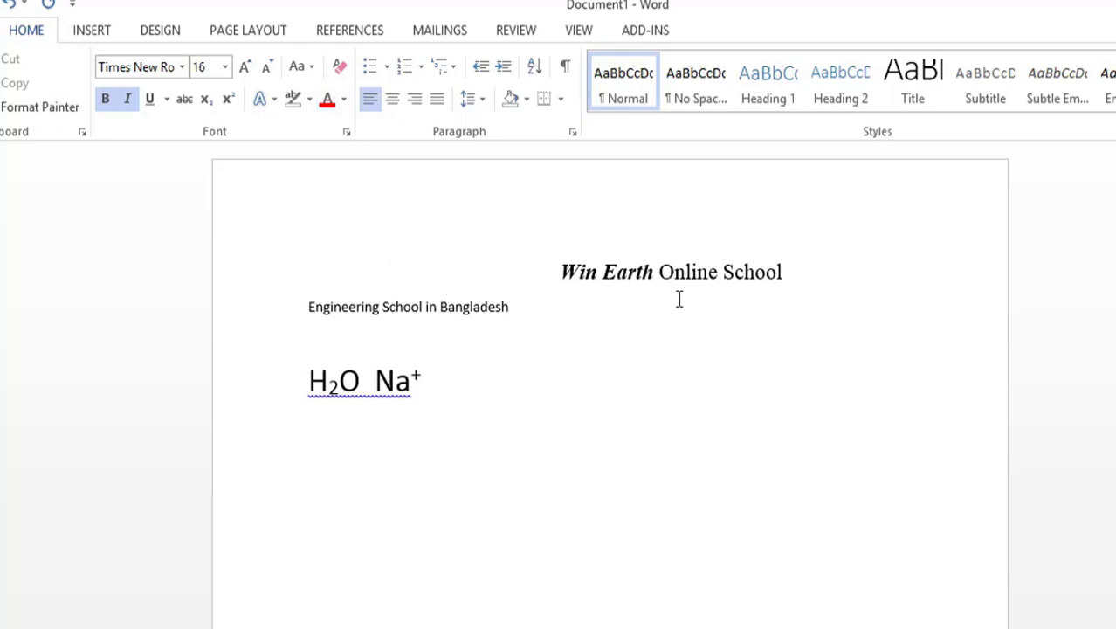
Step: Set the font color of the word "School" in the first line to standard red
{"action": "left_click", "coordinate": [781, 272]}
{"action": "left_click_drag", "start_coordinate": [783, 272], "coordinate": [721, 273]}
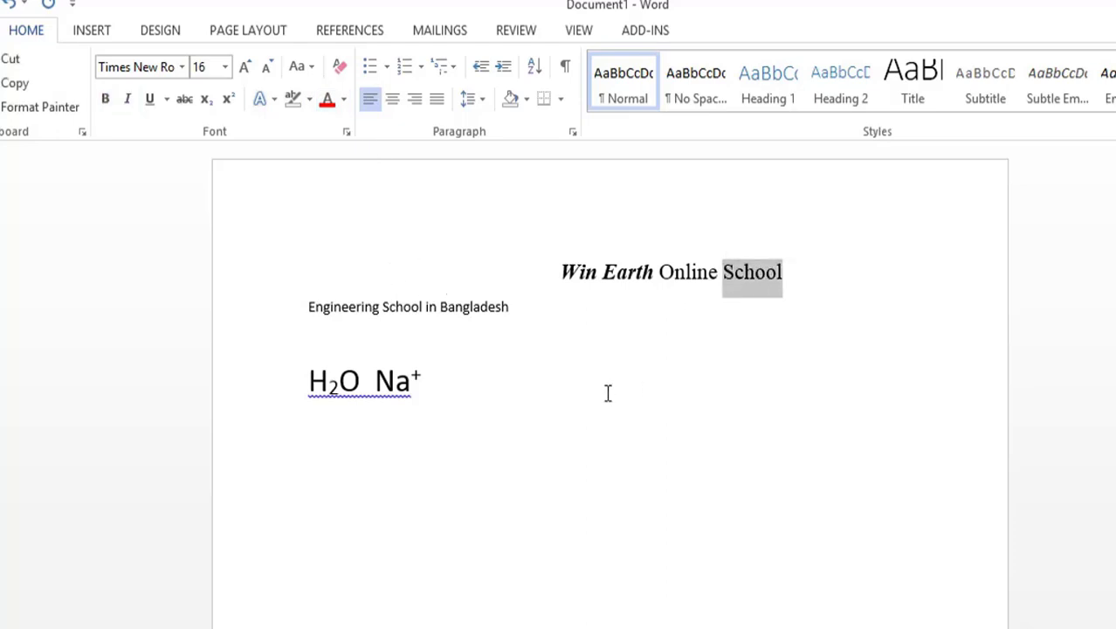
{"action": "left_click", "coordinate": [346, 99]}
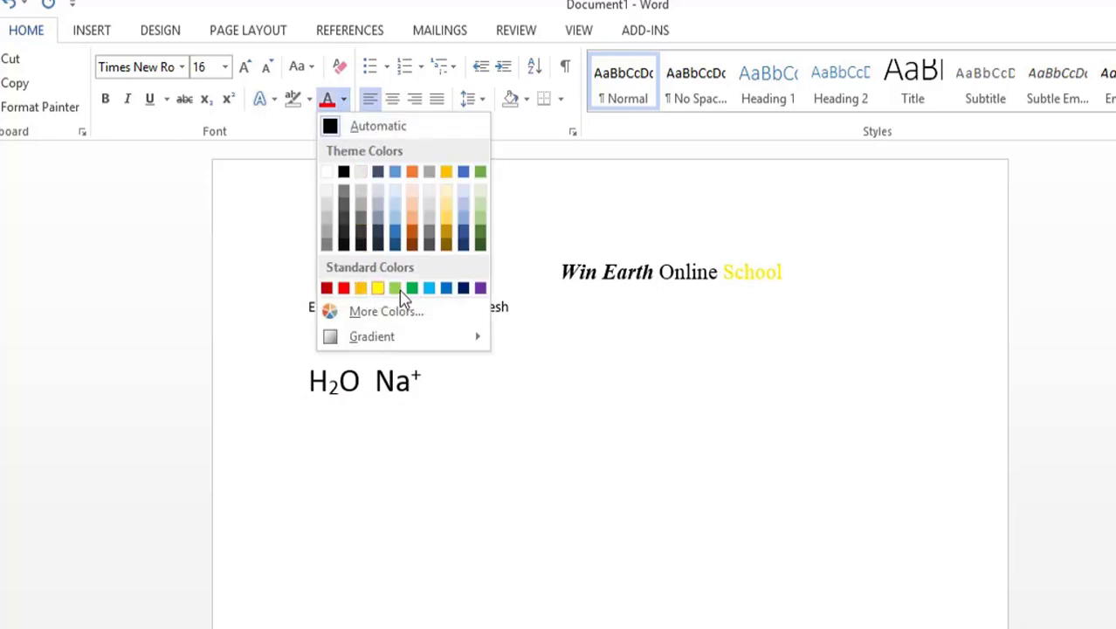
{"action": "left_click", "coordinate": [346, 289]}
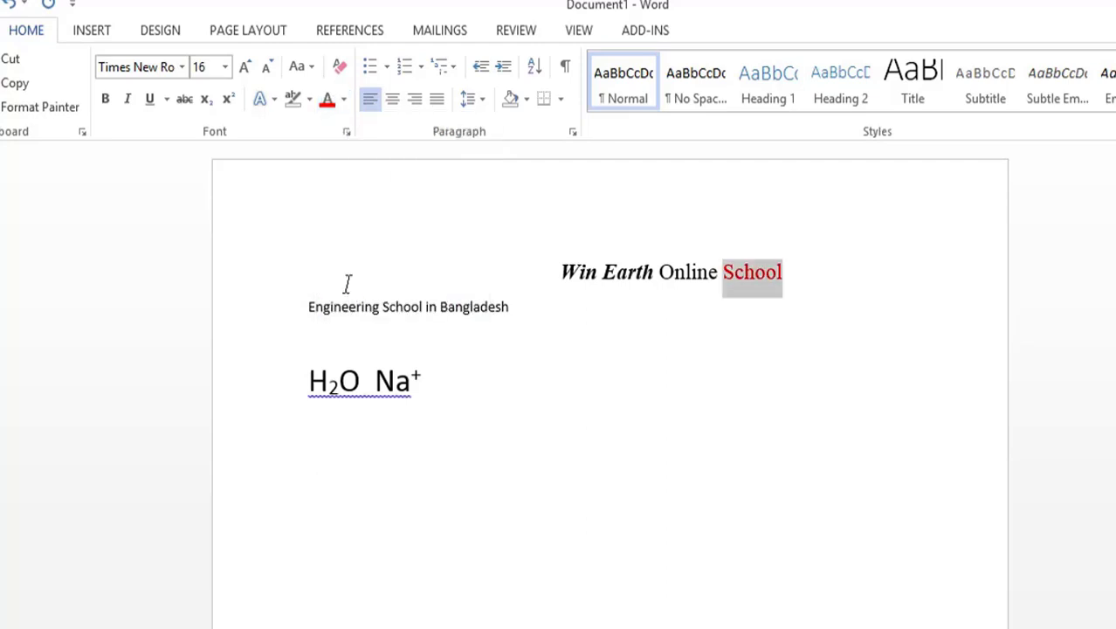
Step: Set the font color of the entire first line "Win Earth Online School" to standard red
{"action": "left_click", "coordinate": [781, 345]}
{"action": "left_click_drag", "start_coordinate": [800, 274], "coordinate": [555, 281]}
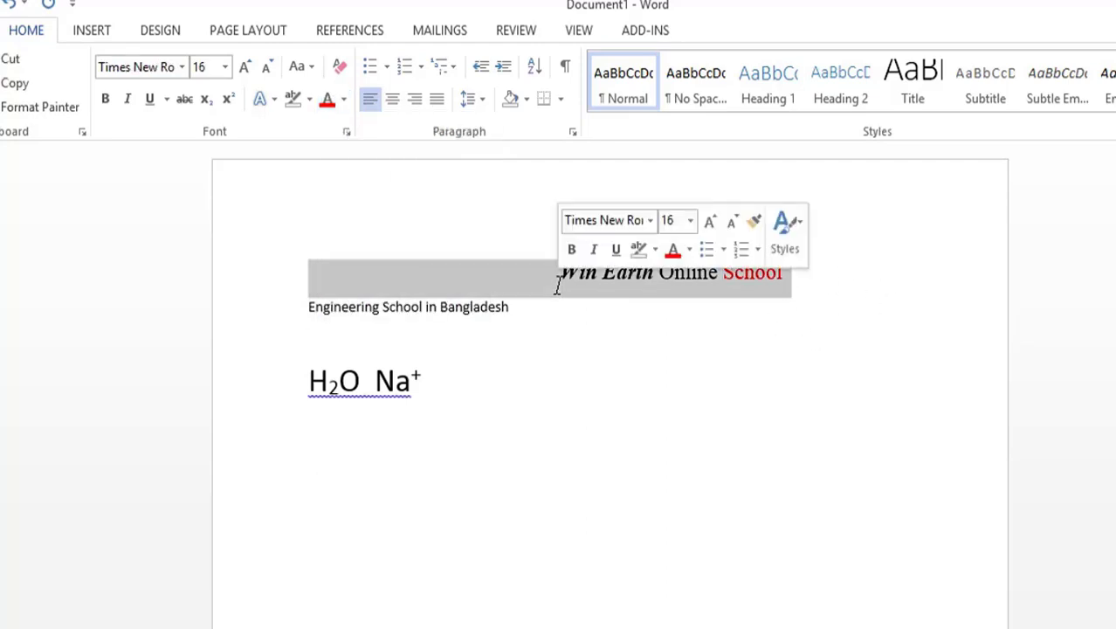
{"action": "left_click", "coordinate": [343, 99]}
{"action": "left_click", "coordinate": [344, 289]}
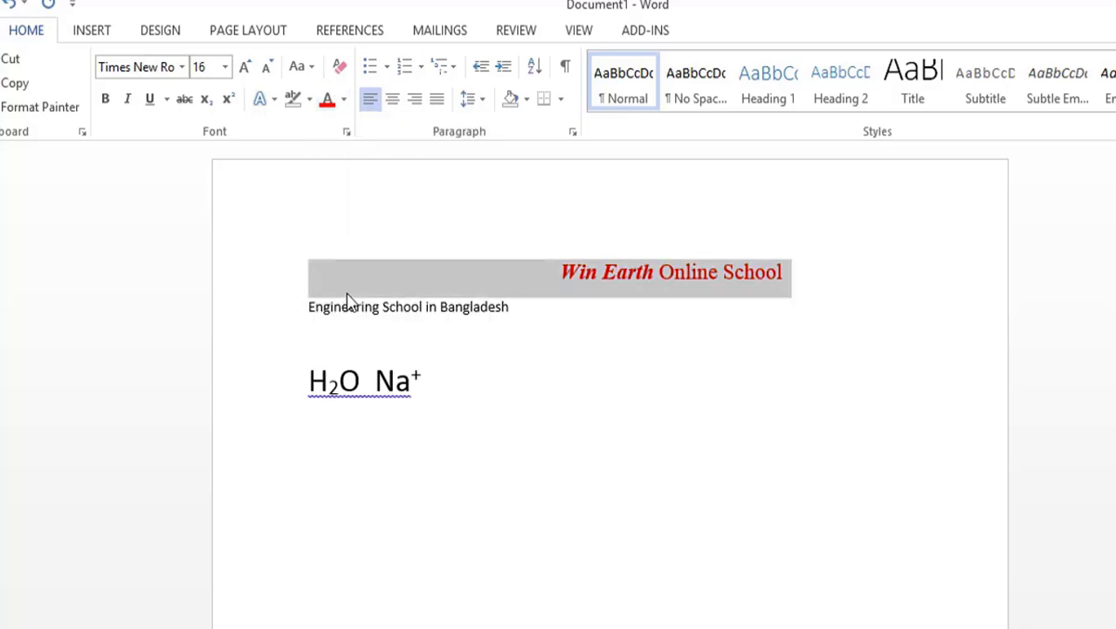
Step: Recolor the entire first line with a light green from the extended color palette, and deselect it
{"action": "left_click", "coordinate": [344, 100]}
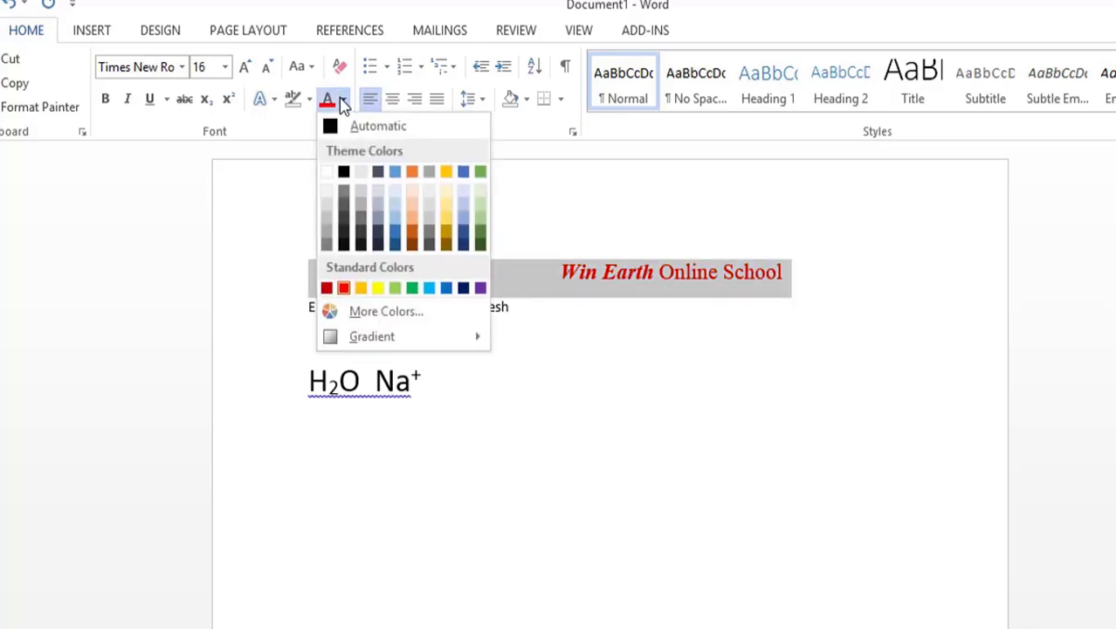
{"action": "left_click", "coordinate": [377, 313]}
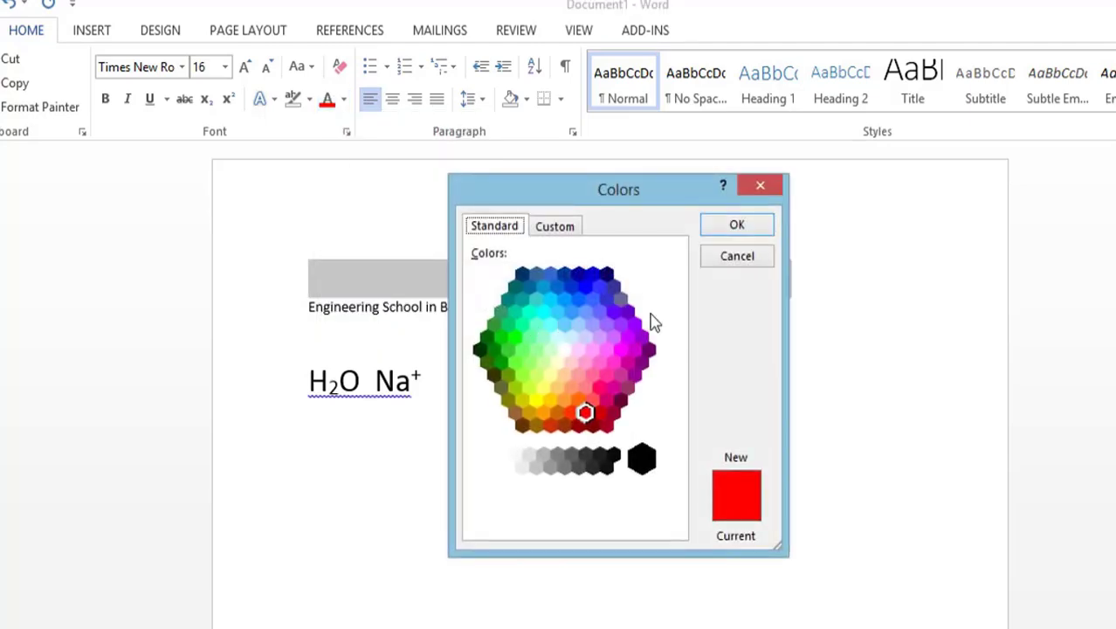
{"action": "left_click", "coordinate": [536, 350]}
{"action": "left_click", "coordinate": [513, 364]}
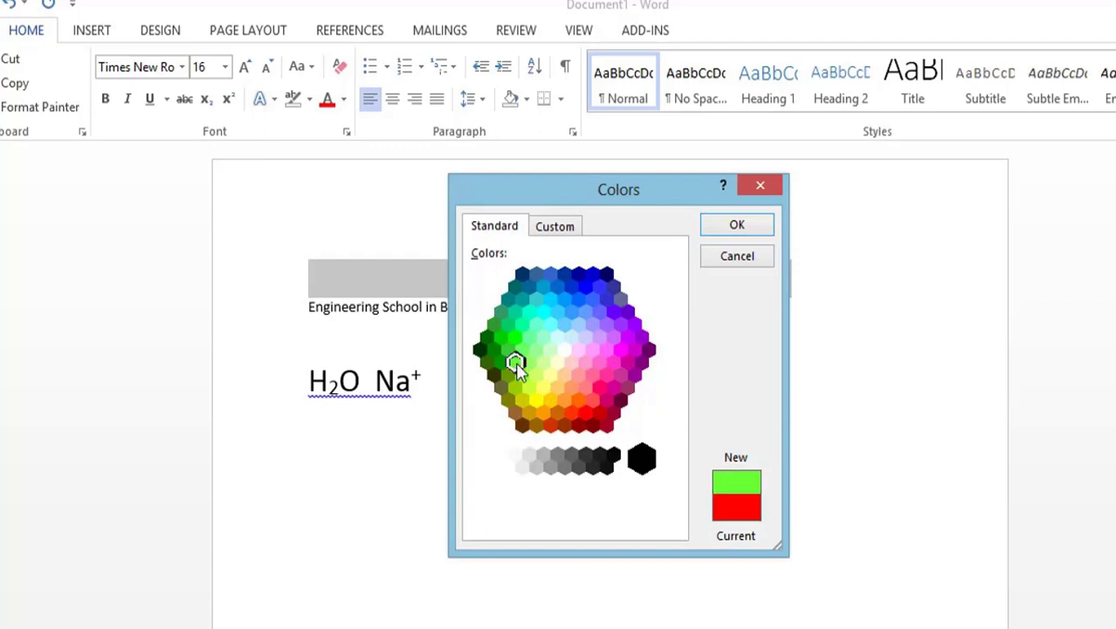
{"action": "left_click", "coordinate": [736, 224]}
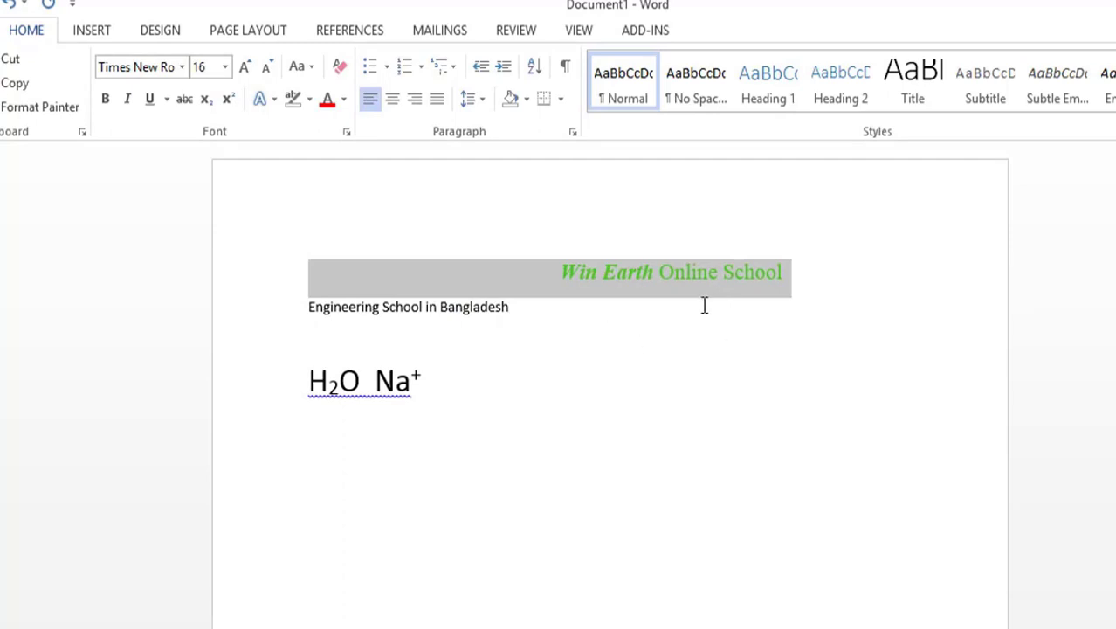
{"action": "left_click", "coordinate": [675, 352]}
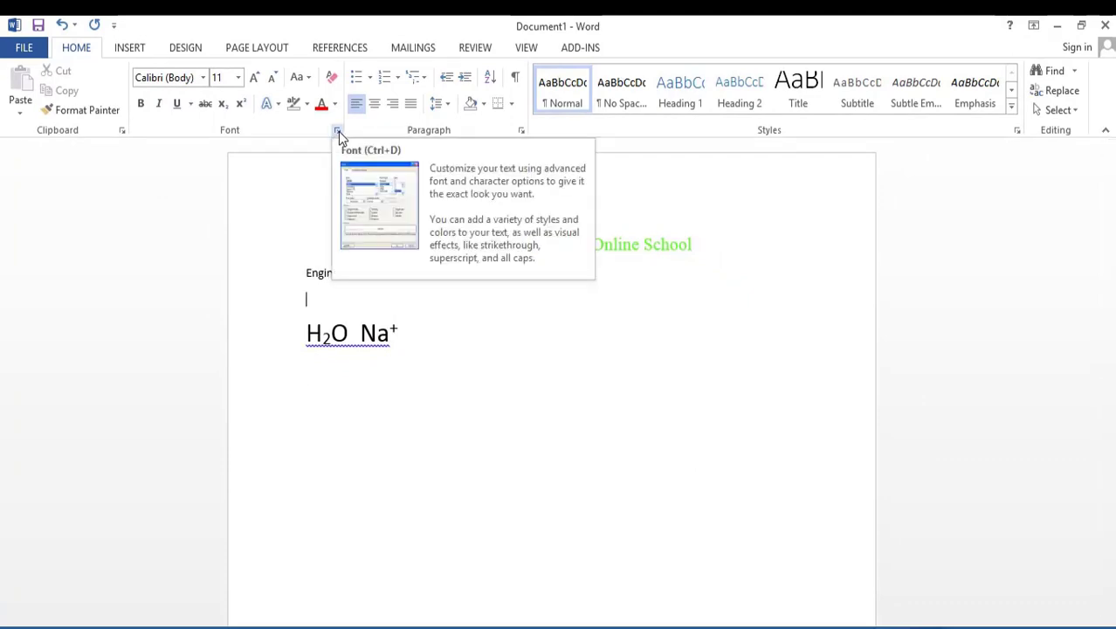
Step: Open the Font dialog to examine its font, style, size, color and effects options, and close it
{"action": "left_click", "coordinate": [337, 131]}
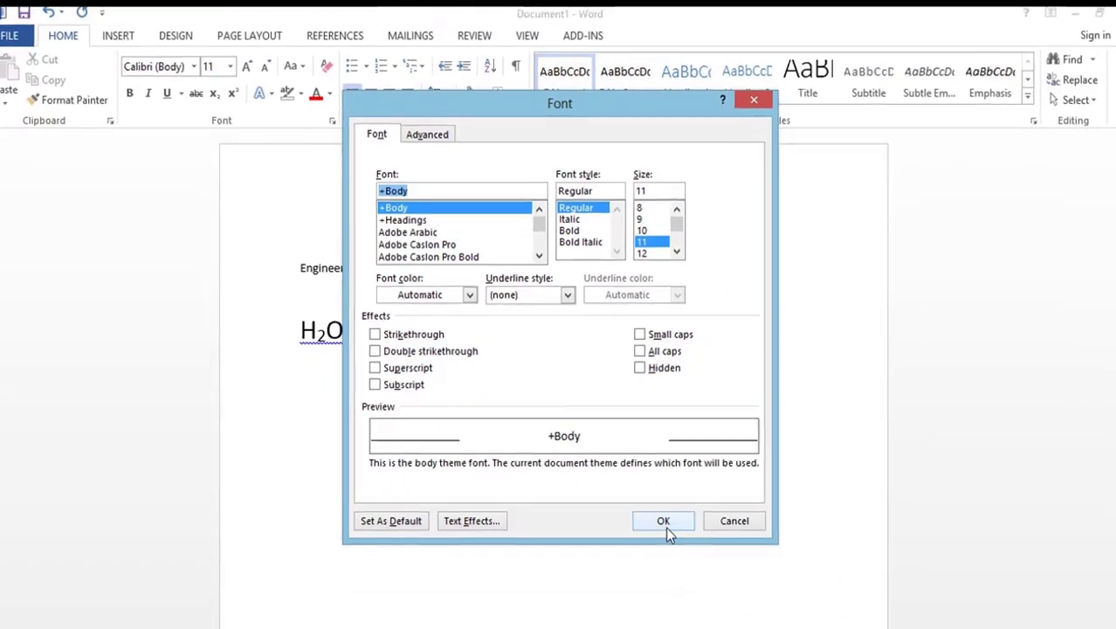
{"action": "left_click", "coordinate": [725, 594]}
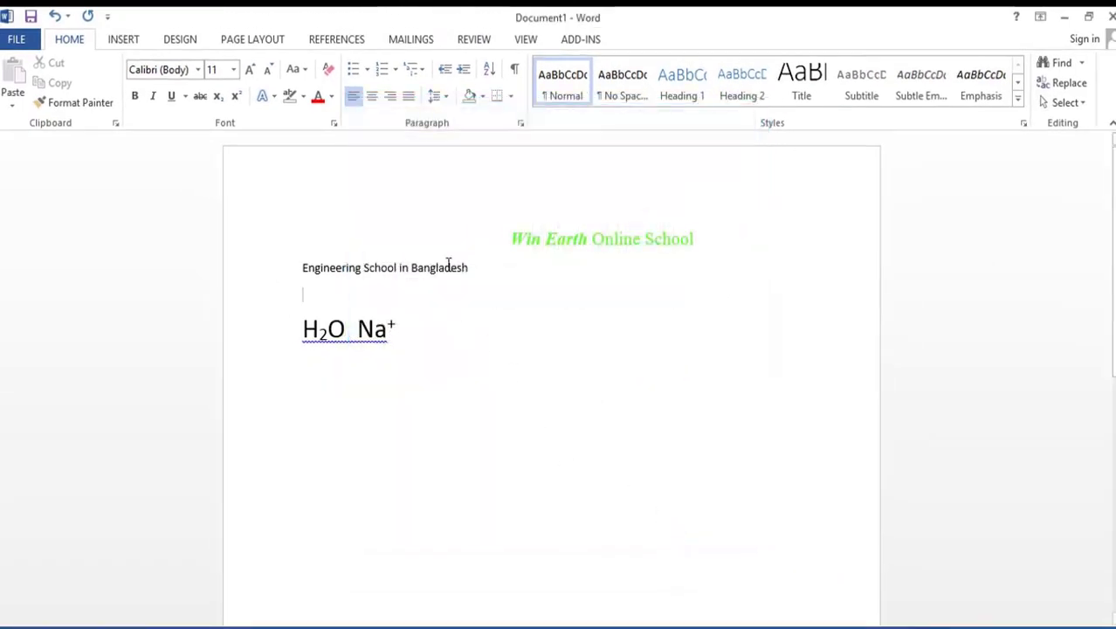